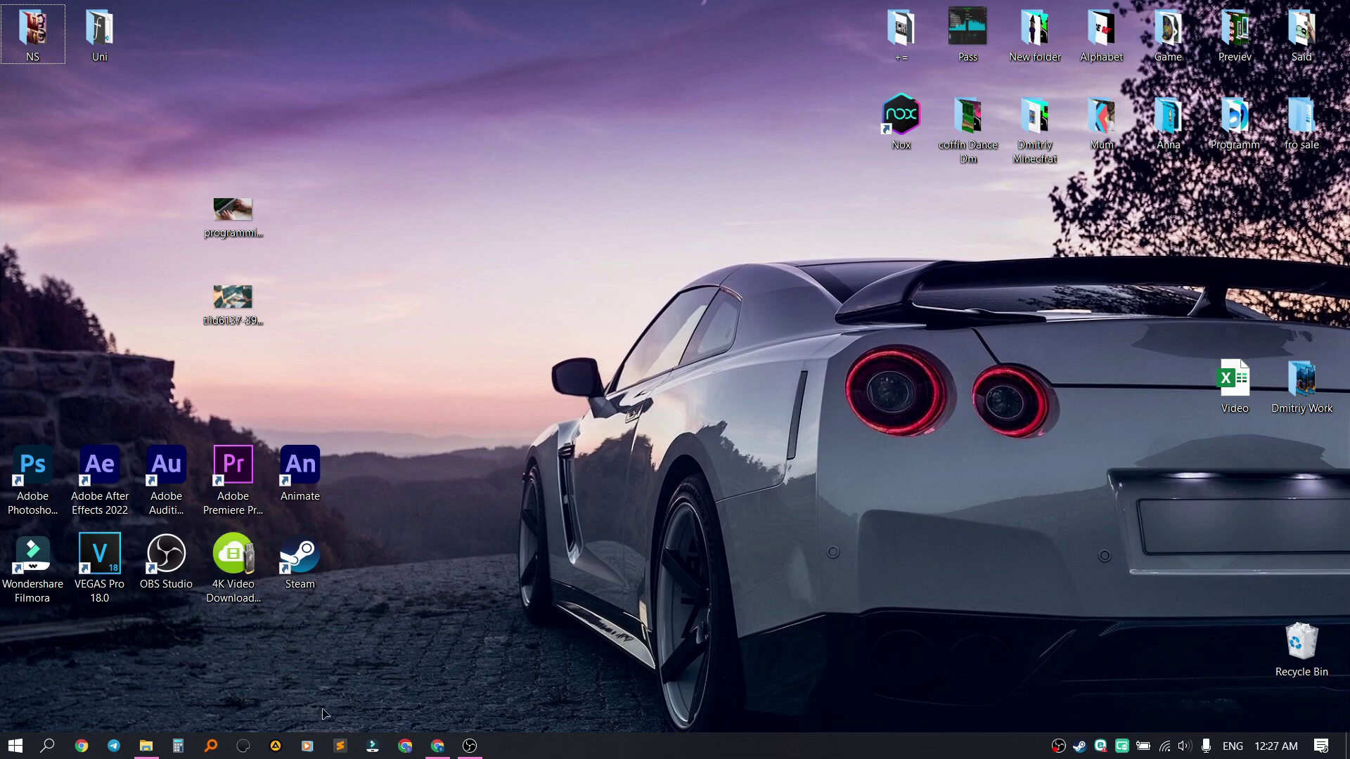
Step: Switch to Chrome and open web.whatsapp.com
click(438, 746)
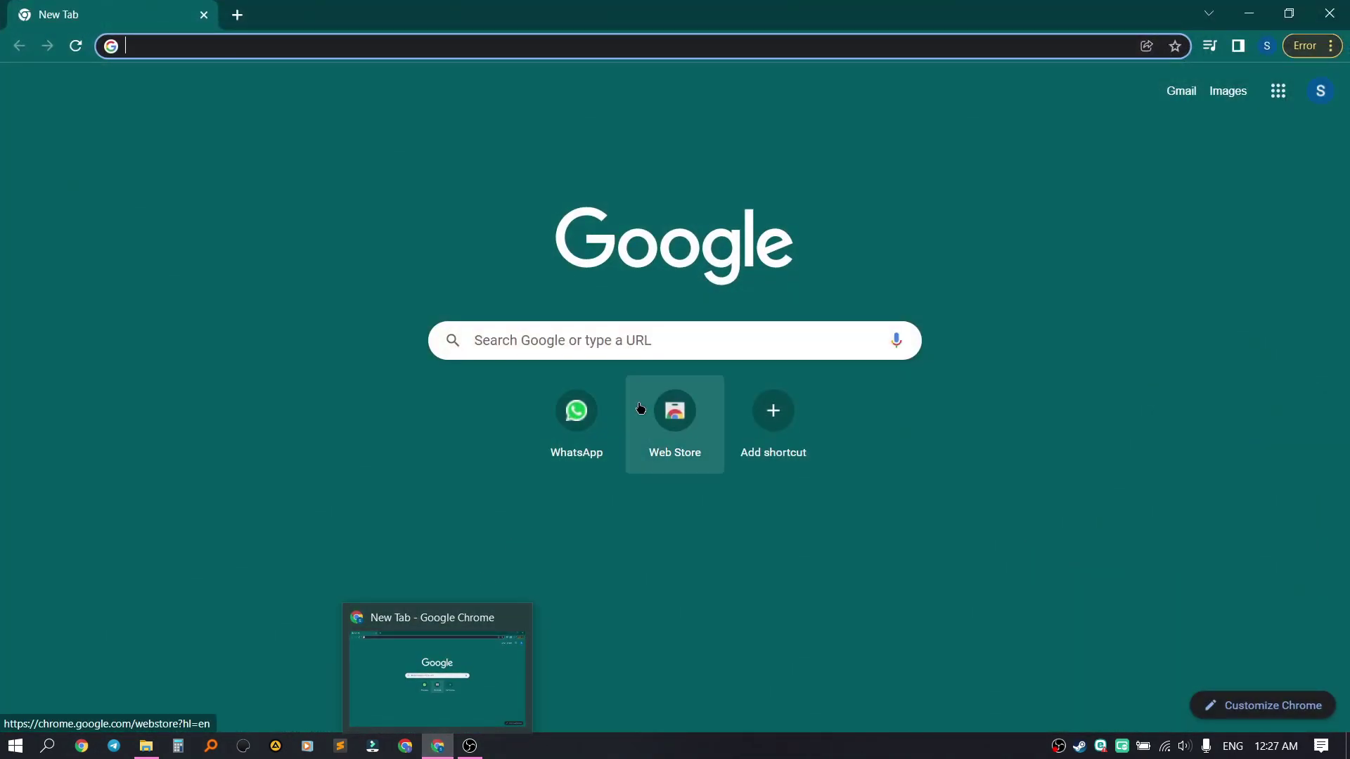
text(web.whatsapp.com)
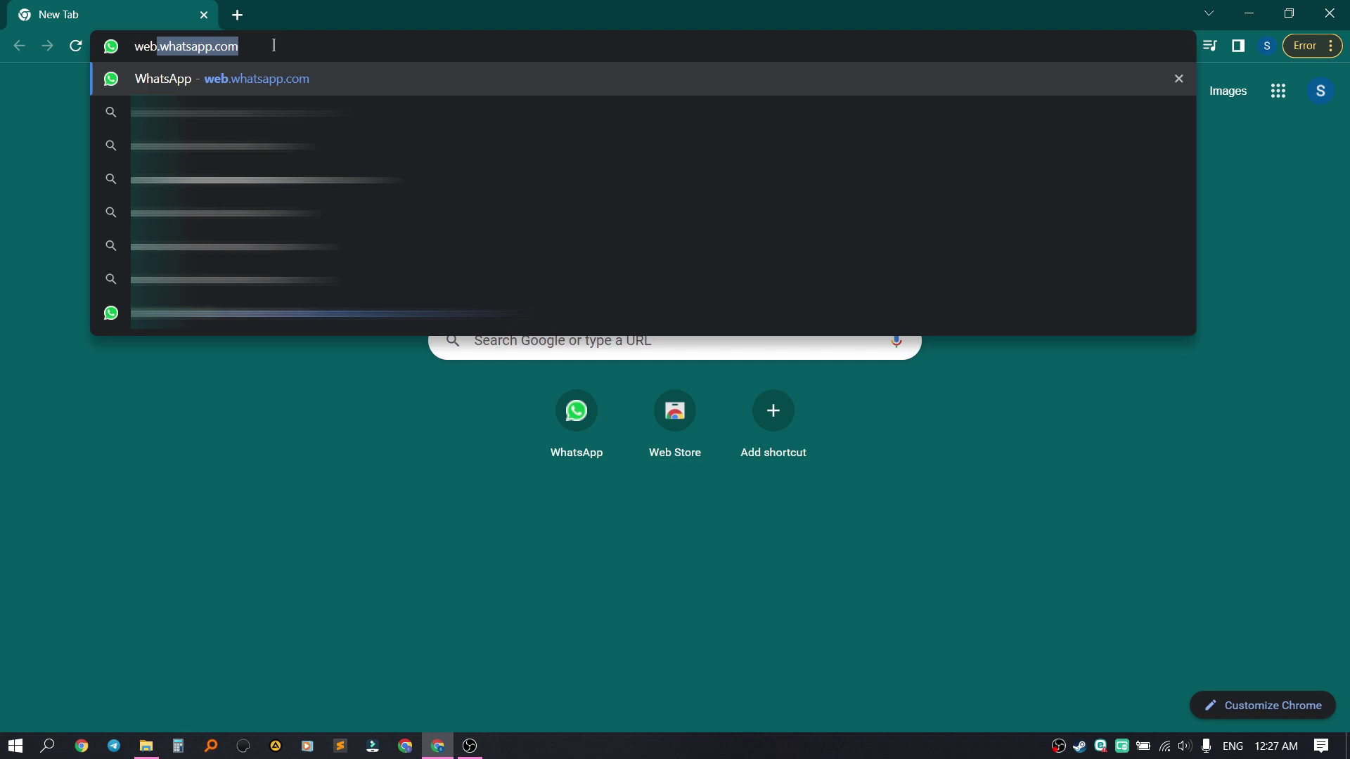
key(Right)
key(Return)
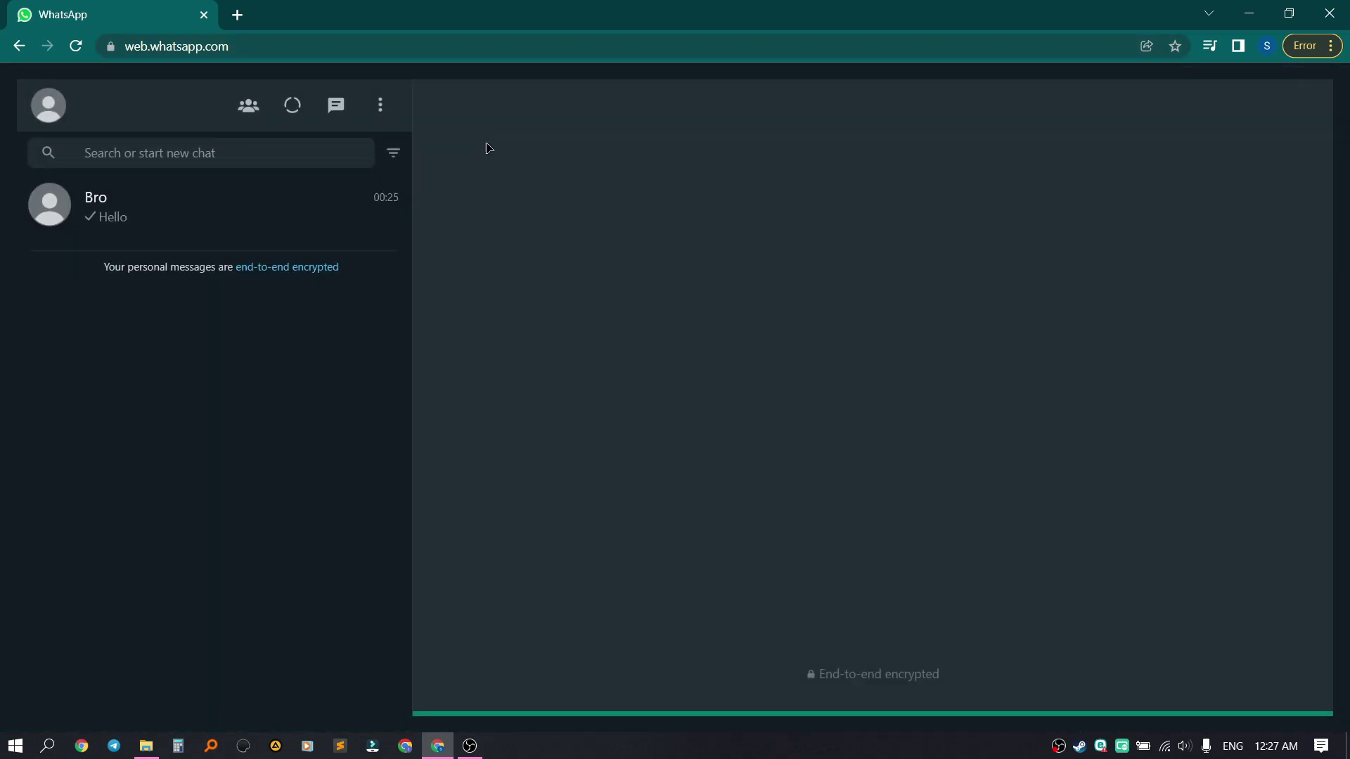
Step: Upload the desktop image programmist-918x516 as the profile photo
click(61, 118)
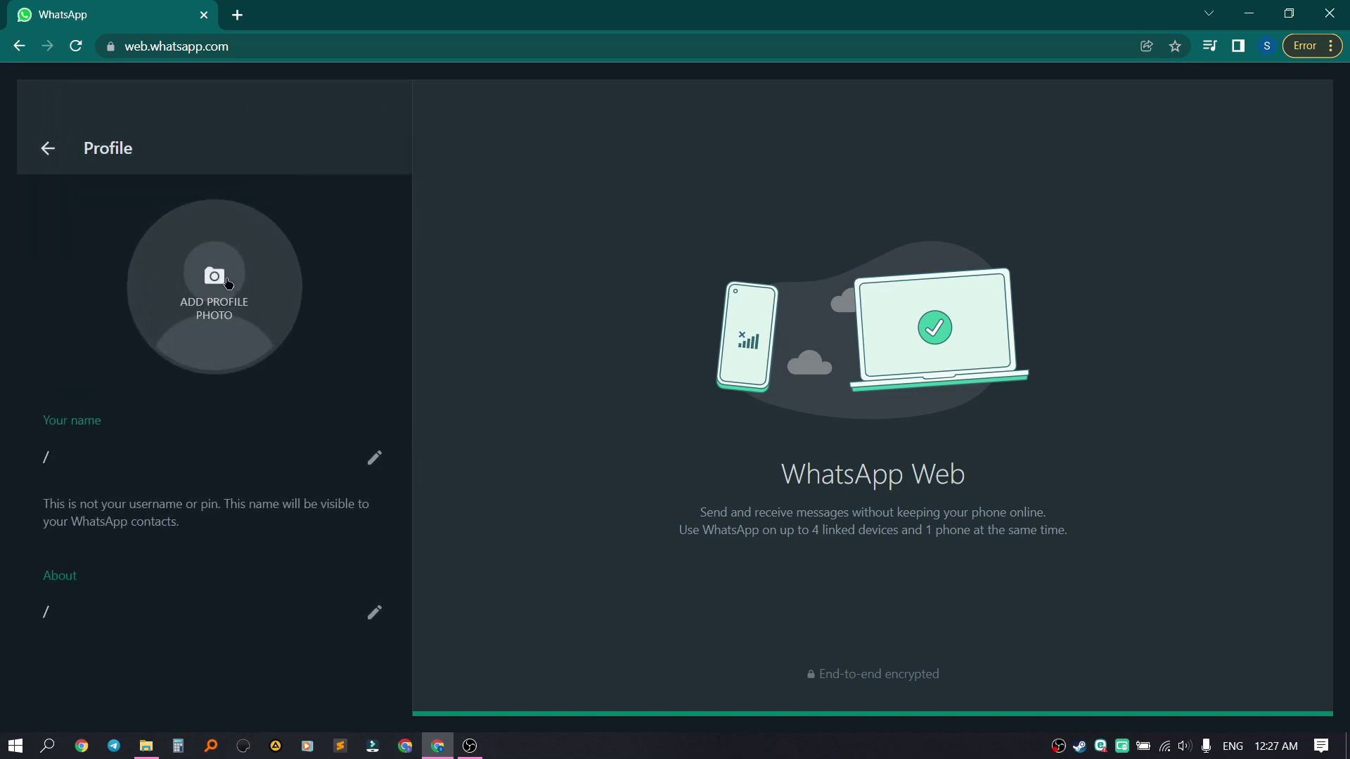
click(227, 304)
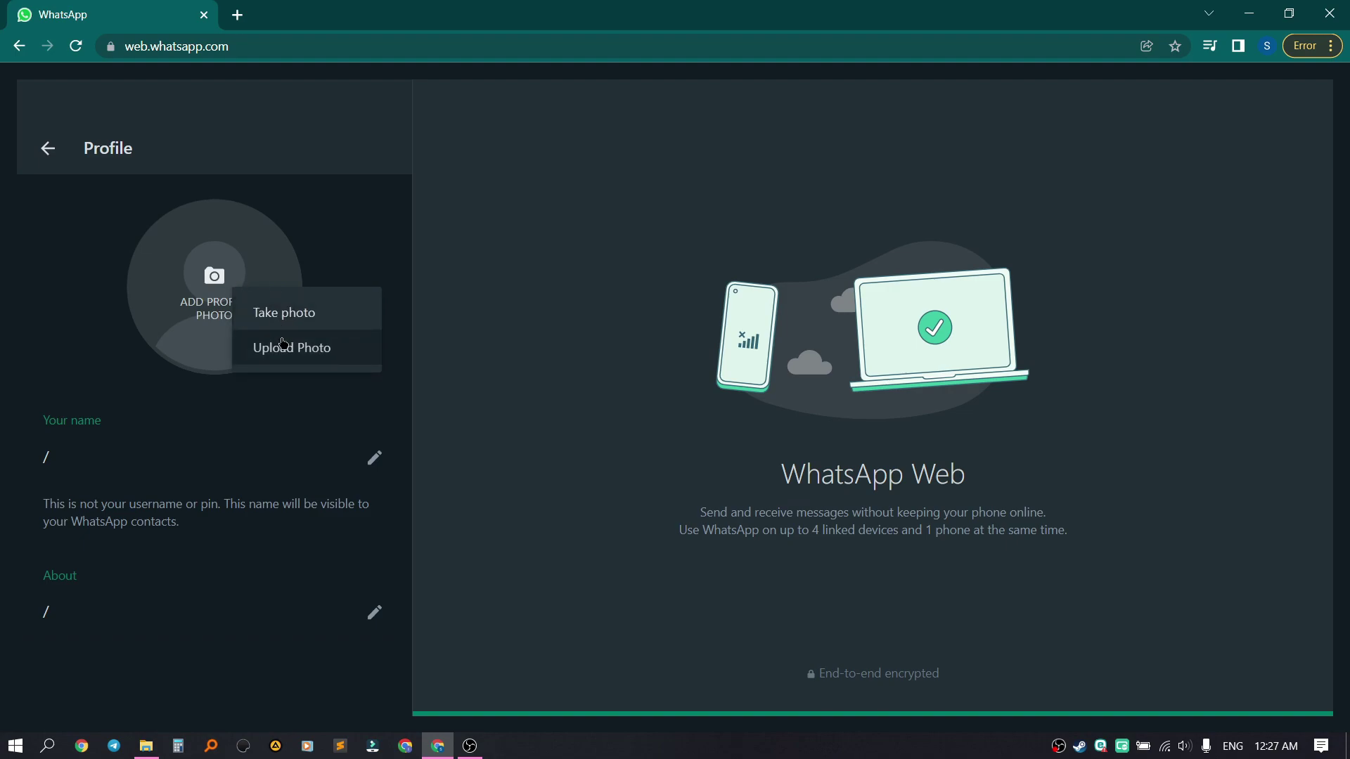
click(283, 344)
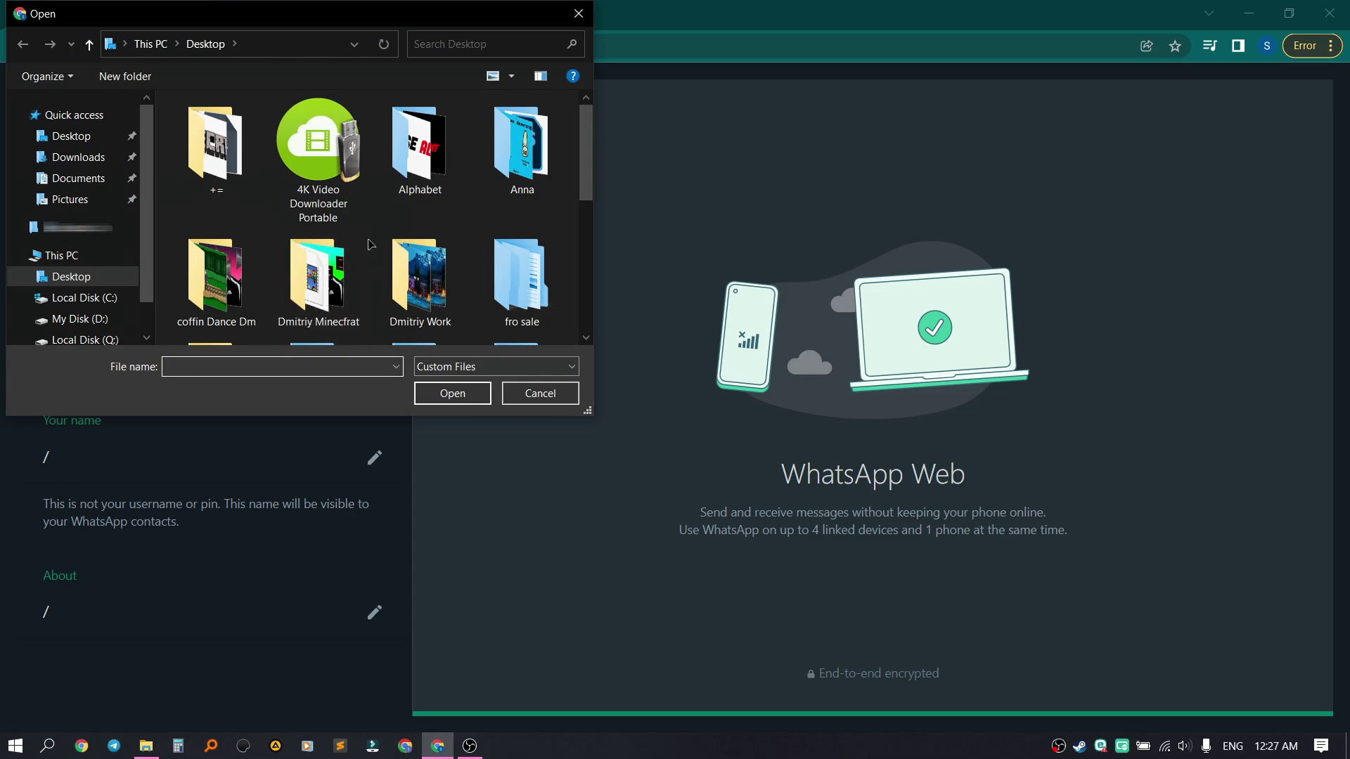
scroll(570, 281, down, 3)
click(421, 277)
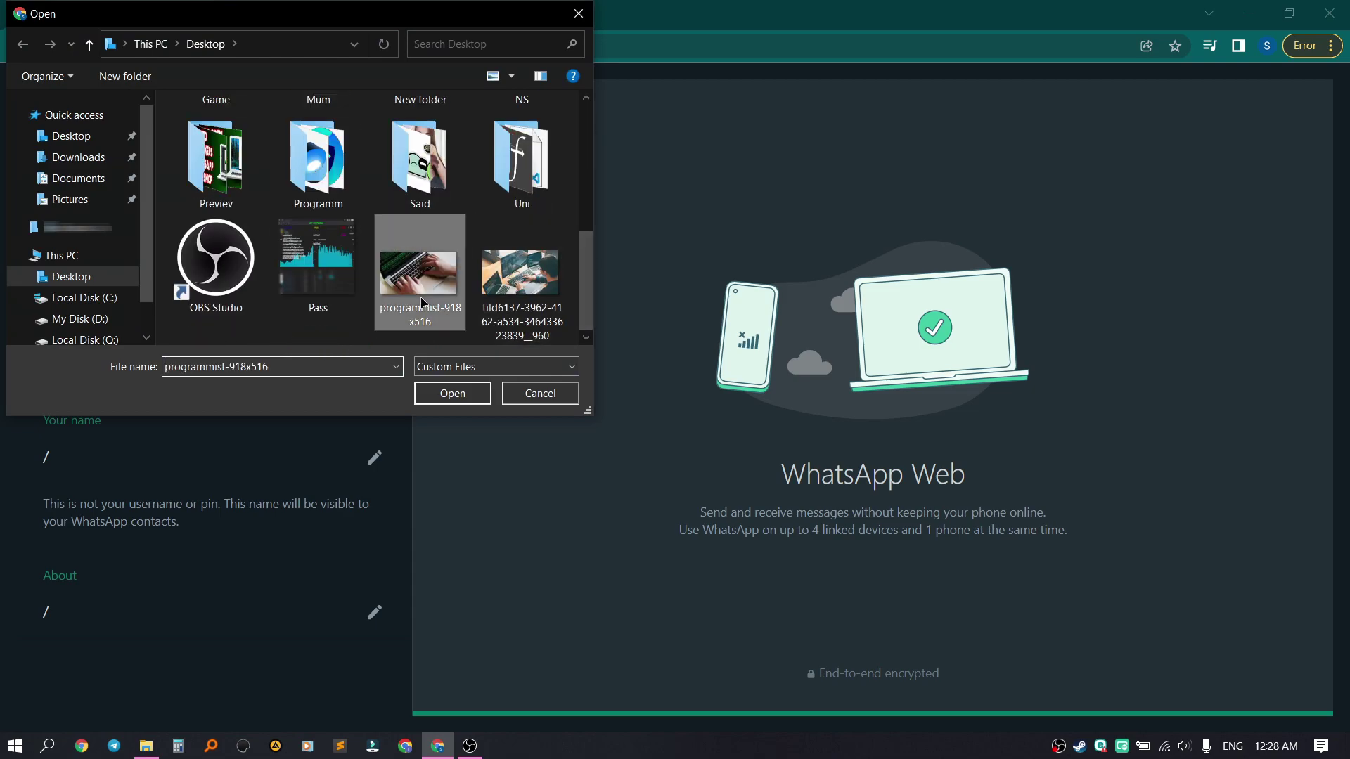
click(452, 394)
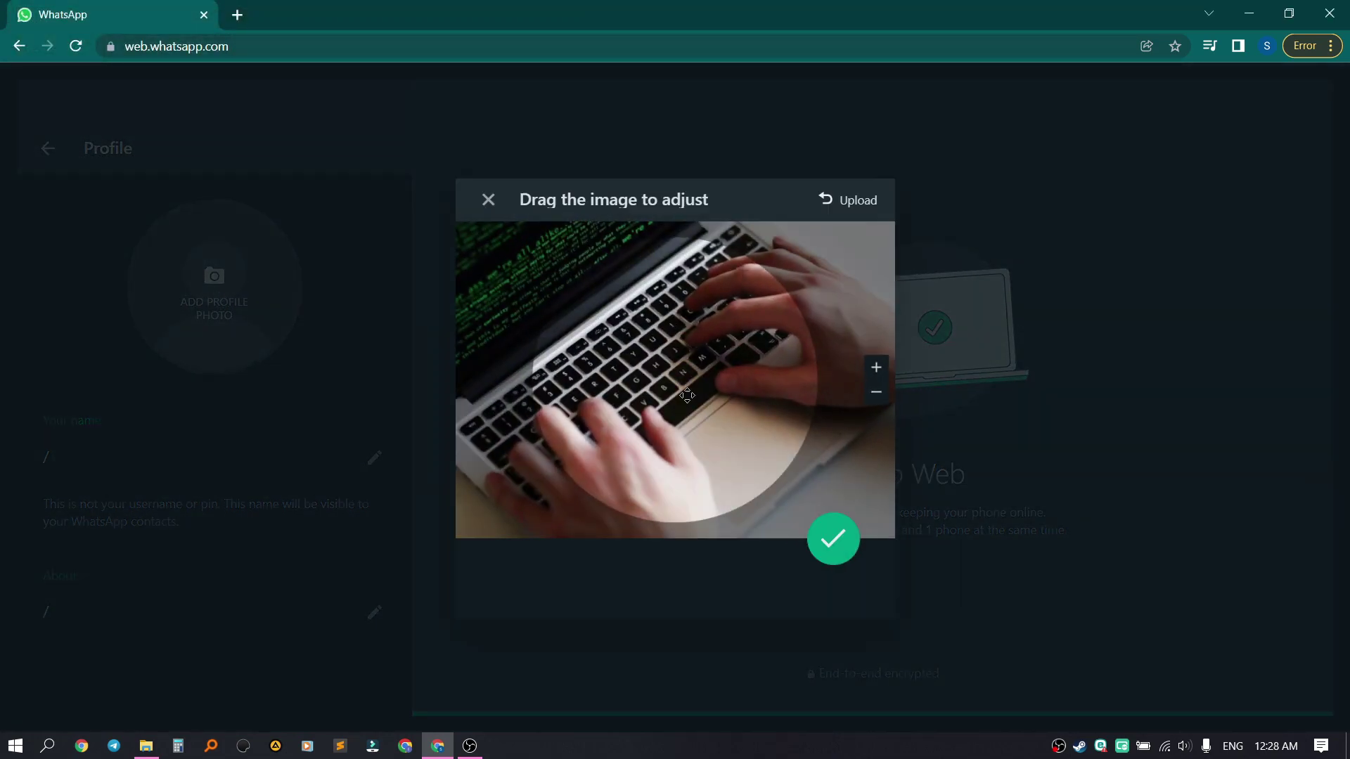
Step: Reposition and zoom out the image within the circular crop, and save it as the profile photo
drag(688, 412, 670, 428)
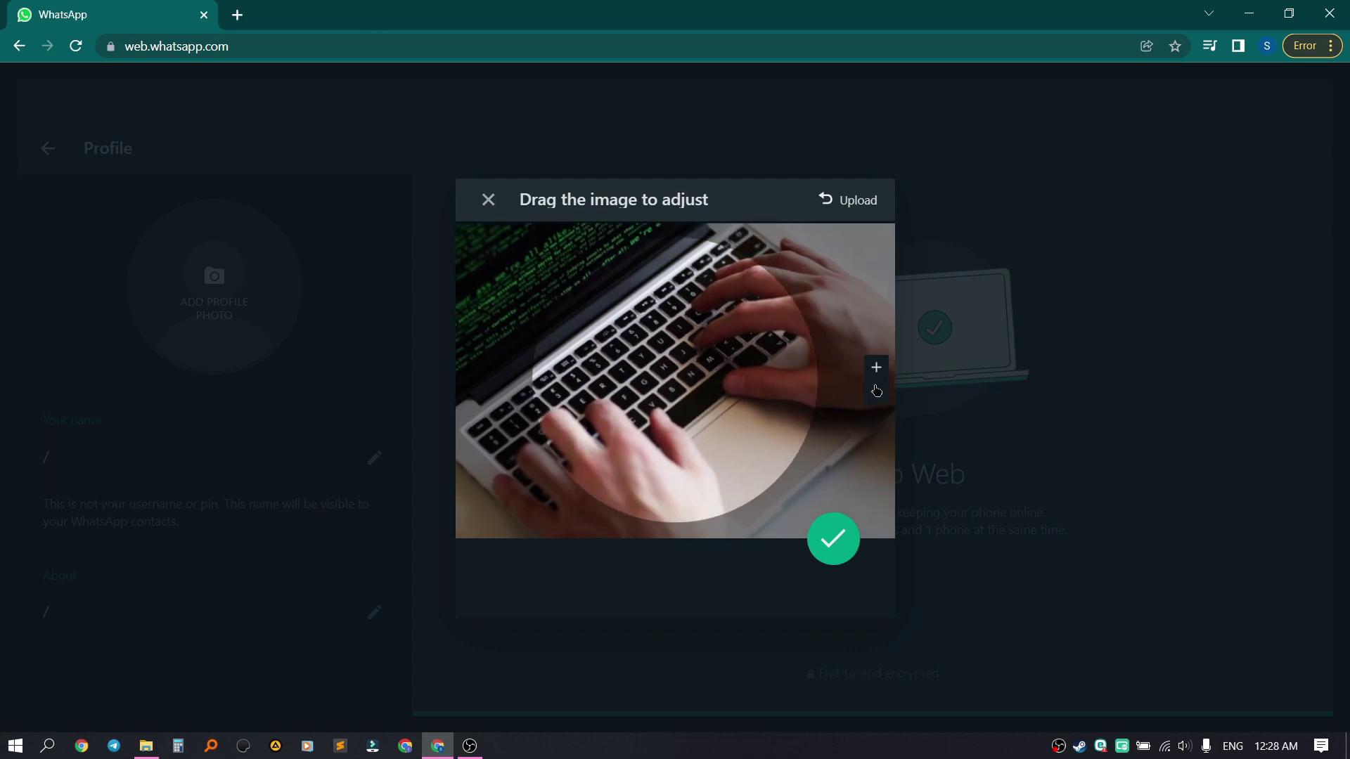
click(877, 392)
click(878, 393)
drag(682, 414, 689, 418)
click(843, 554)
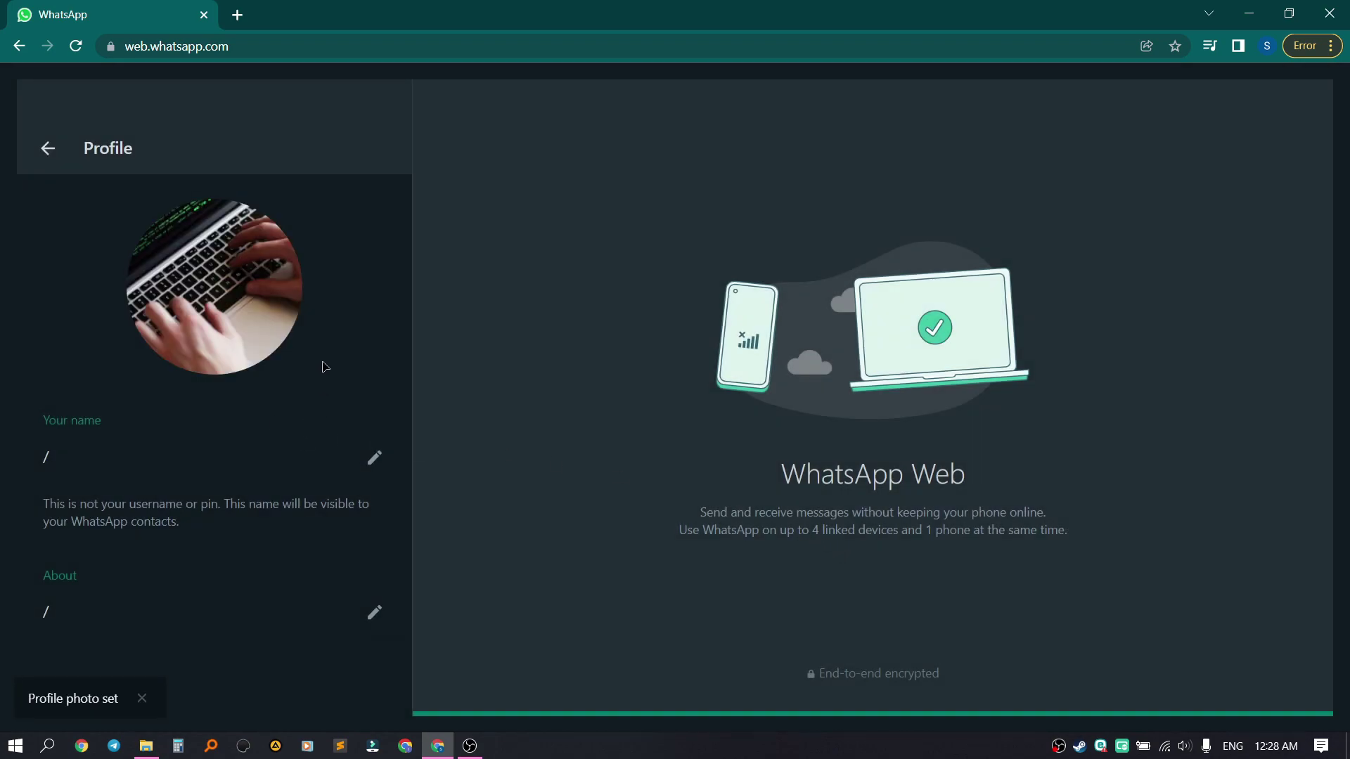
Step: Change the profile name to "Study" and save it
click(375, 460)
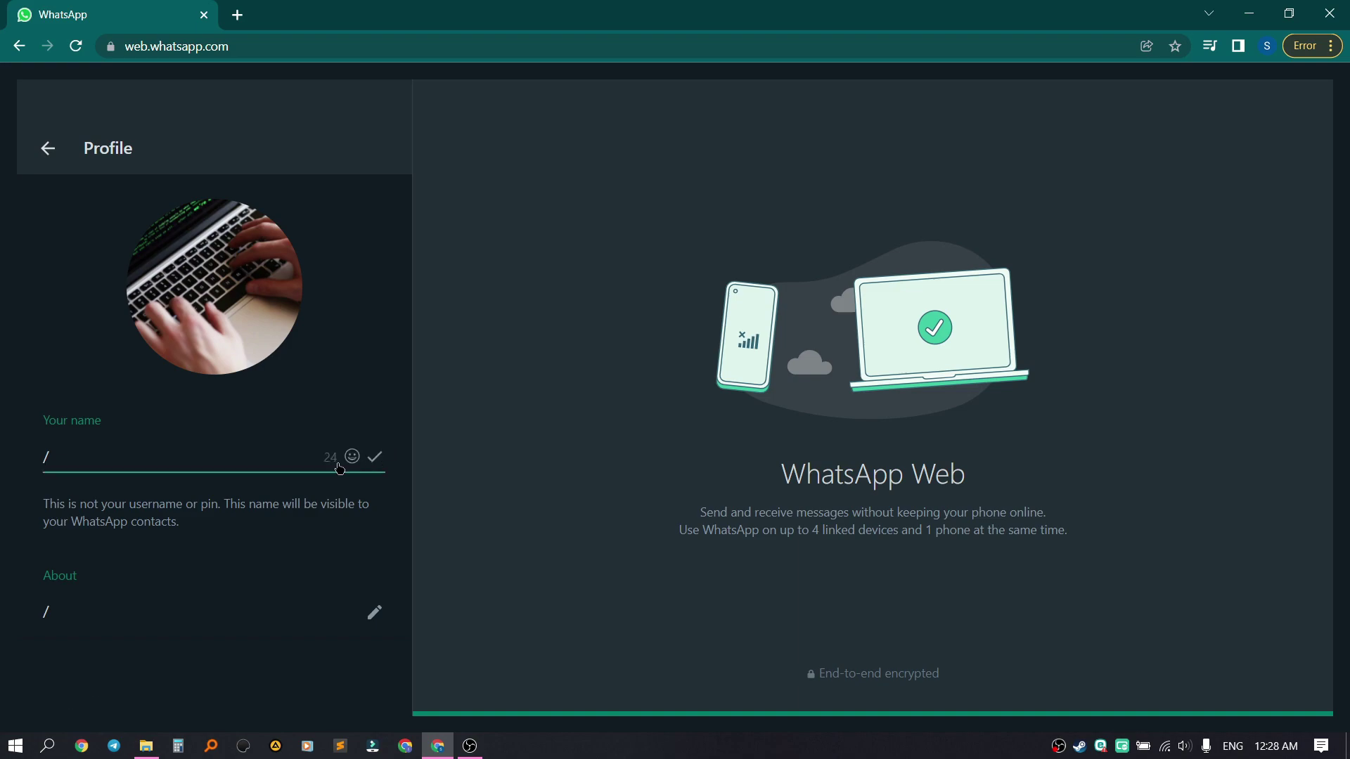
text(Study)
click(387, 460)
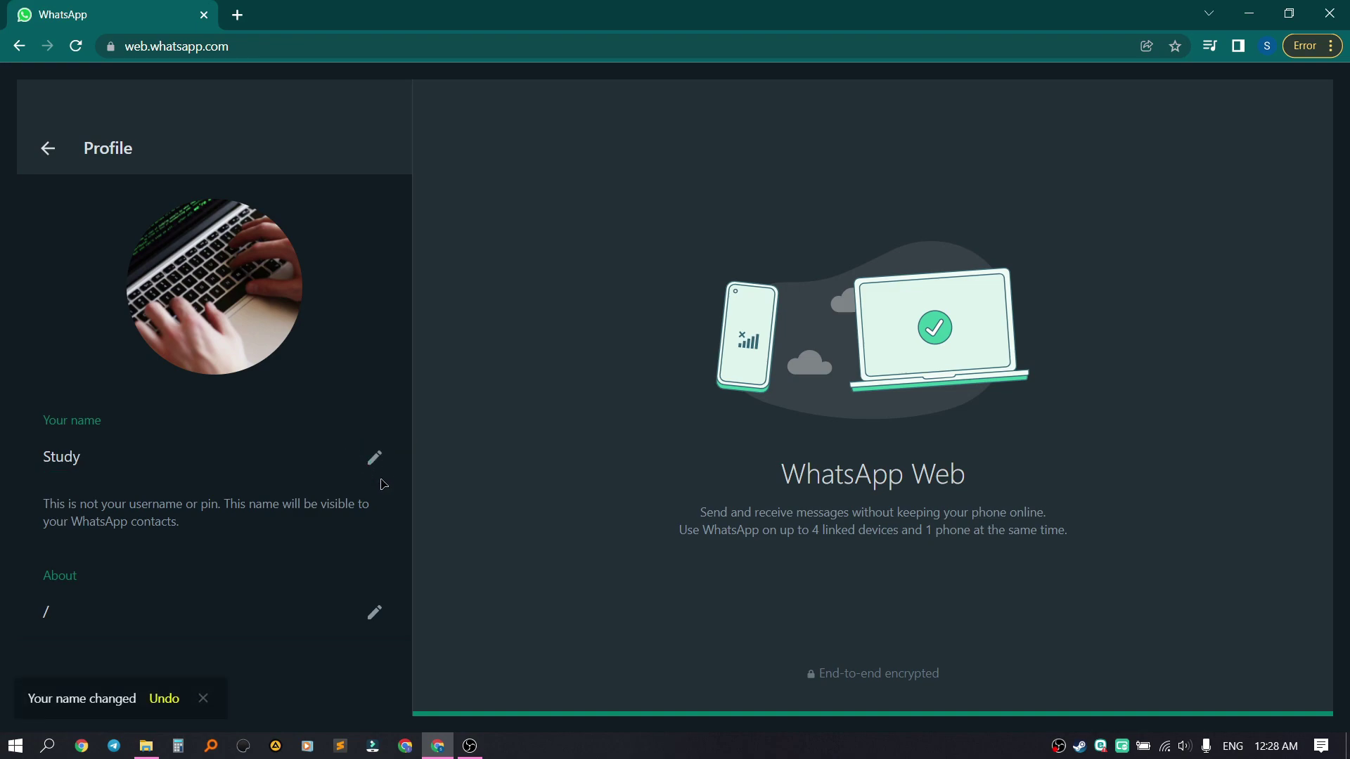
Step: Set the profile's About text to "Study - man!" followed by the 😅 emoji, save it and return to the chat list
click(372, 615)
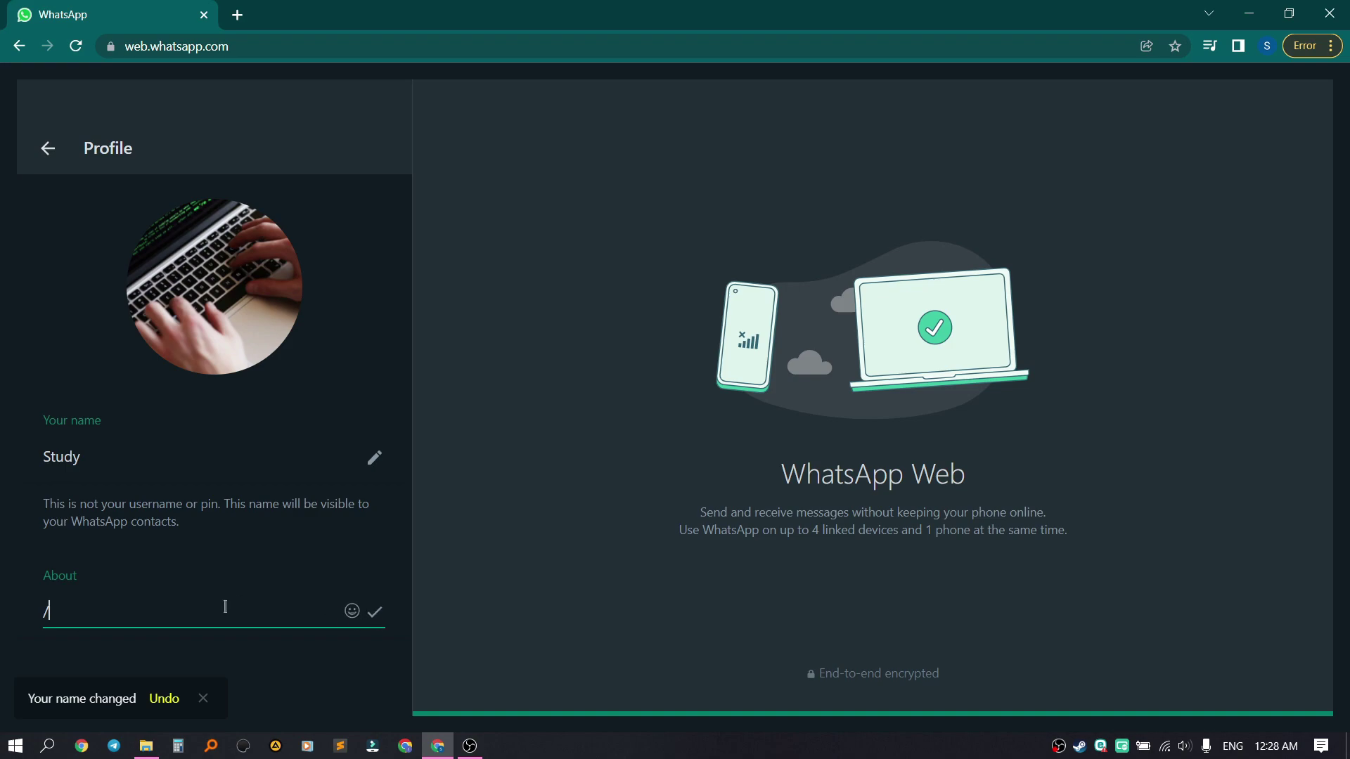
key(BackSpace)
text(Study)
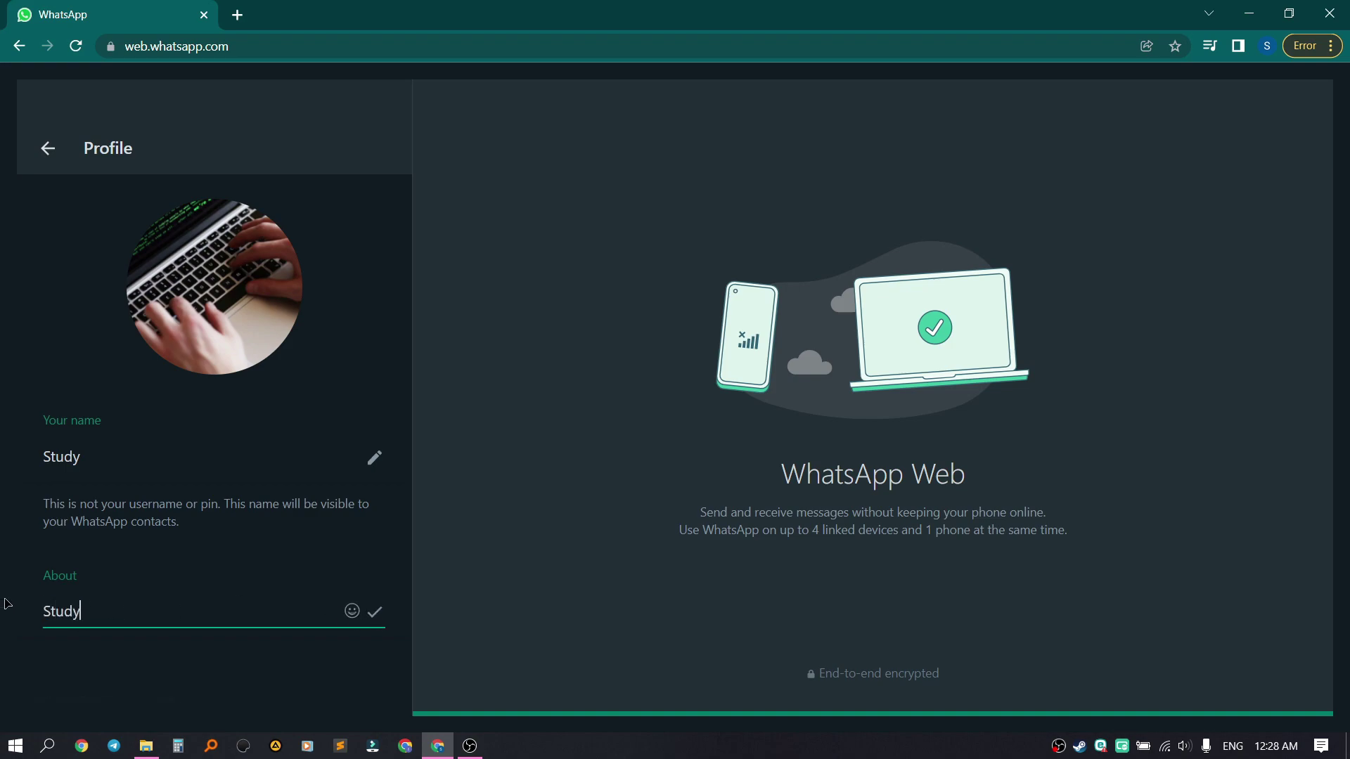
text( - man!)
click(352, 611)
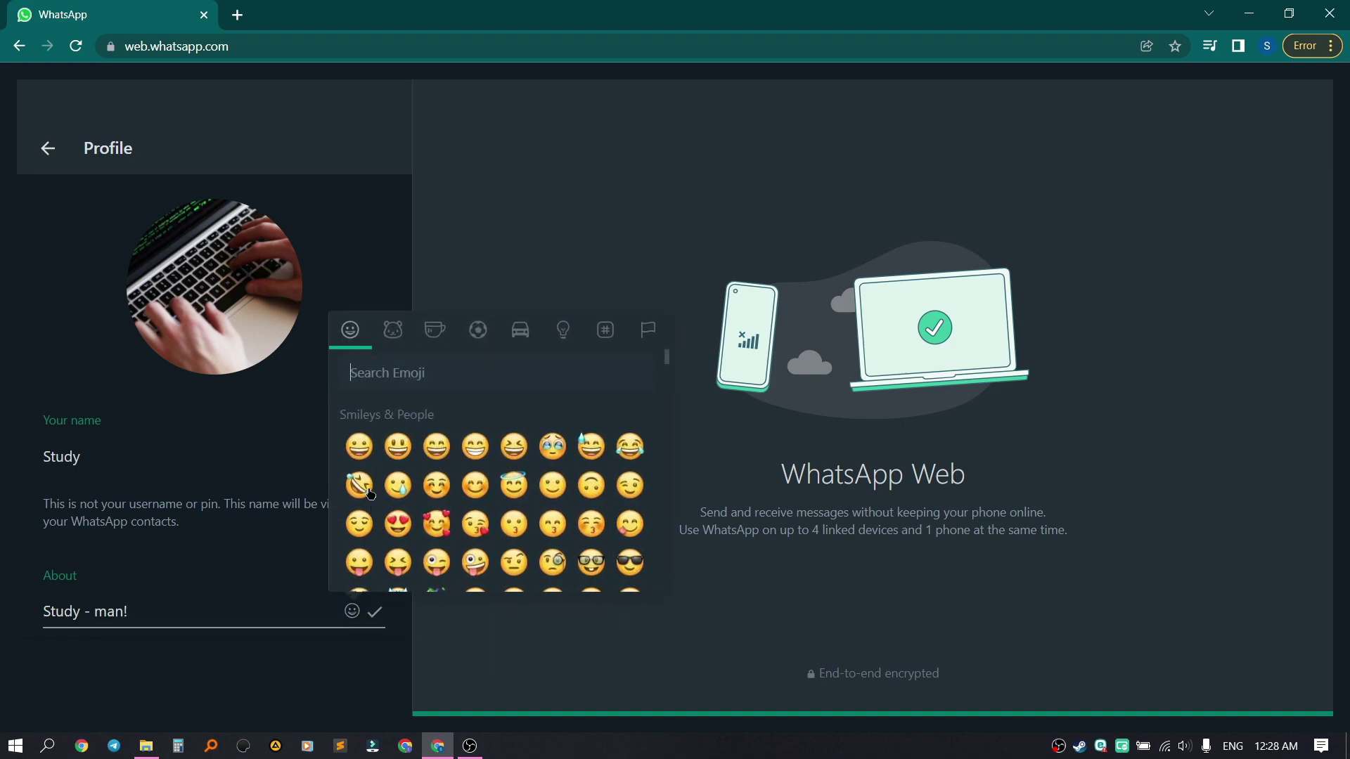
click(590, 447)
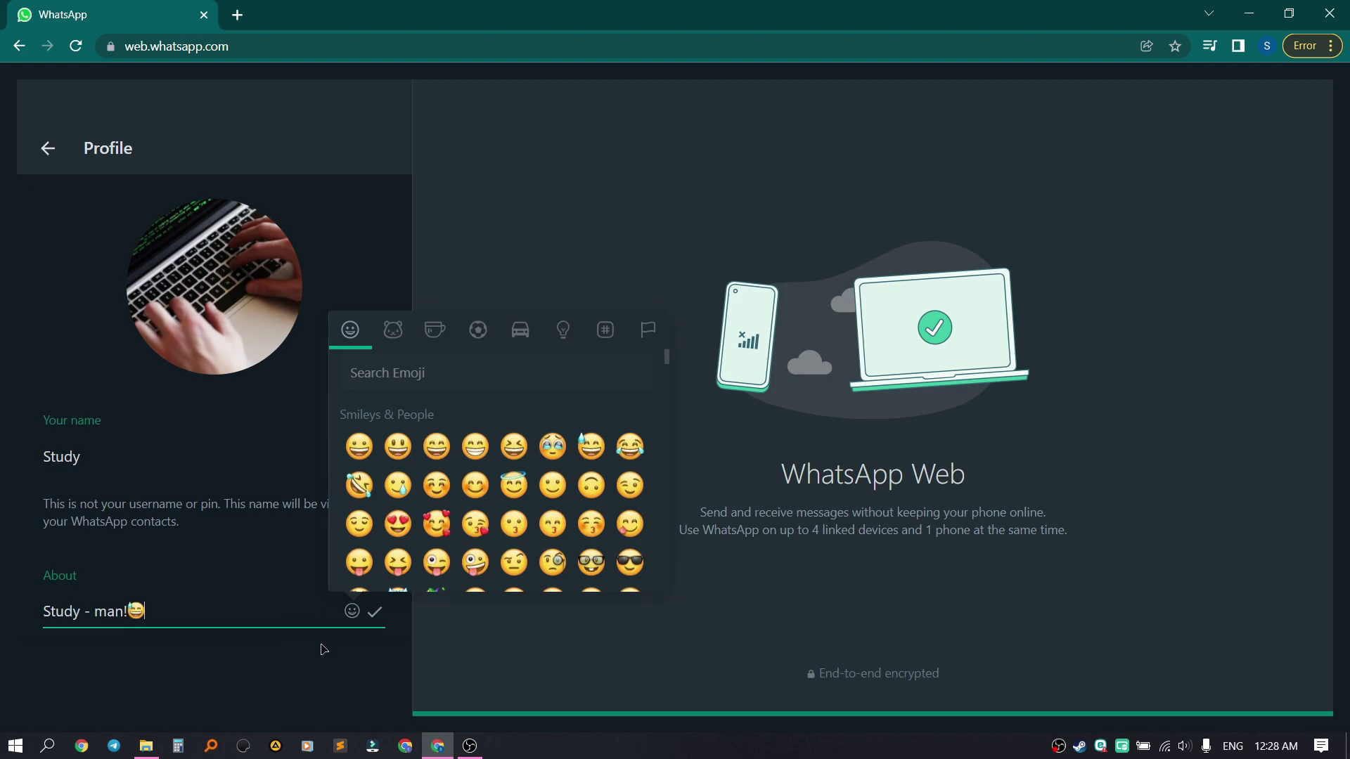
click(374, 611)
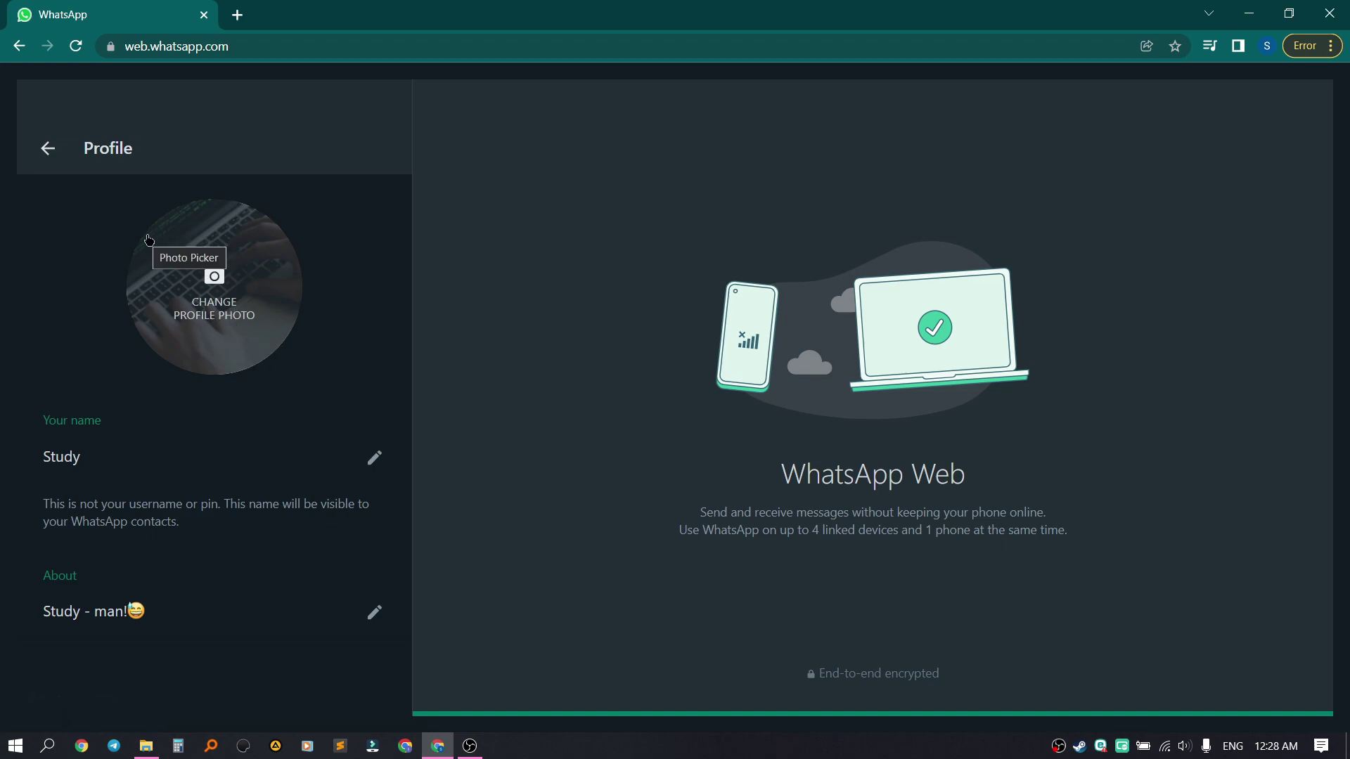
click(52, 148)
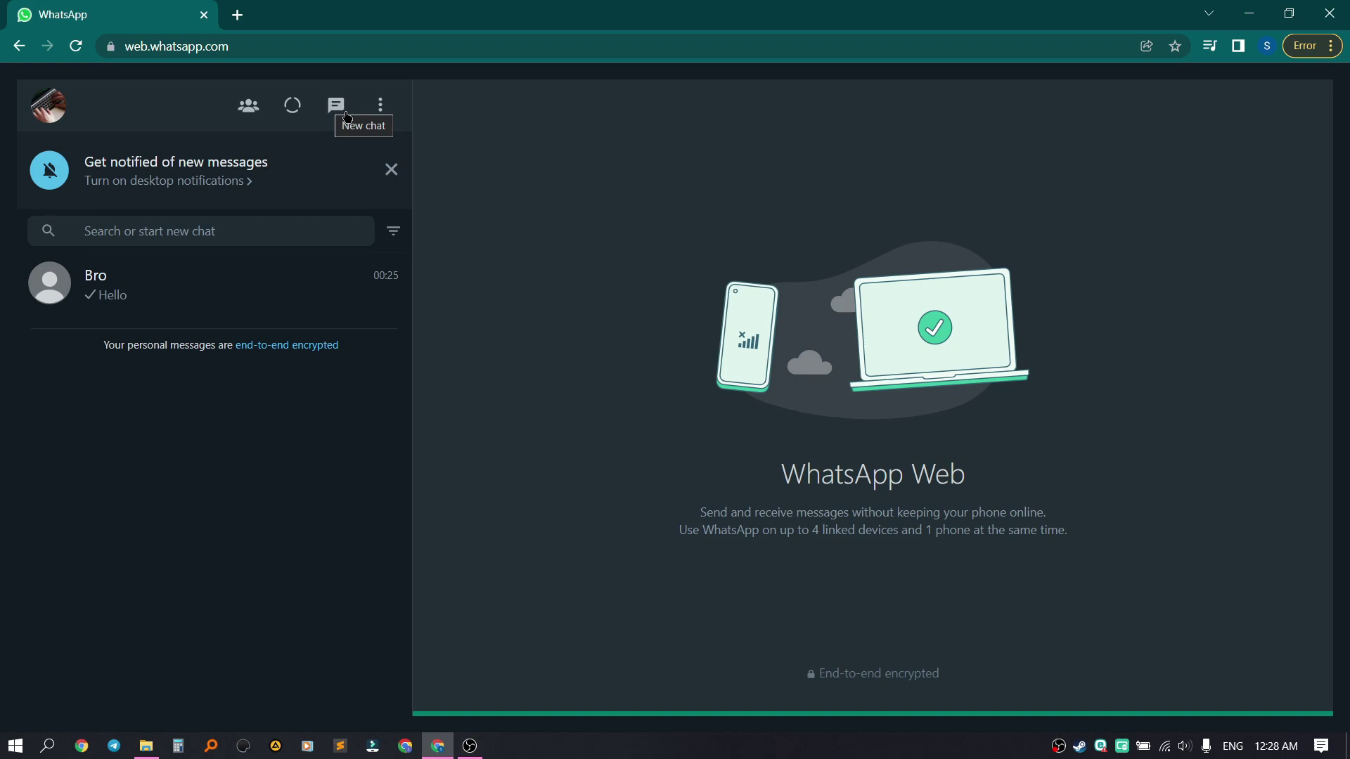
Step: Start a new chat with the contact Dad and send the message "Hi"
click(343, 113)
scroll(186, 485, down, 1)
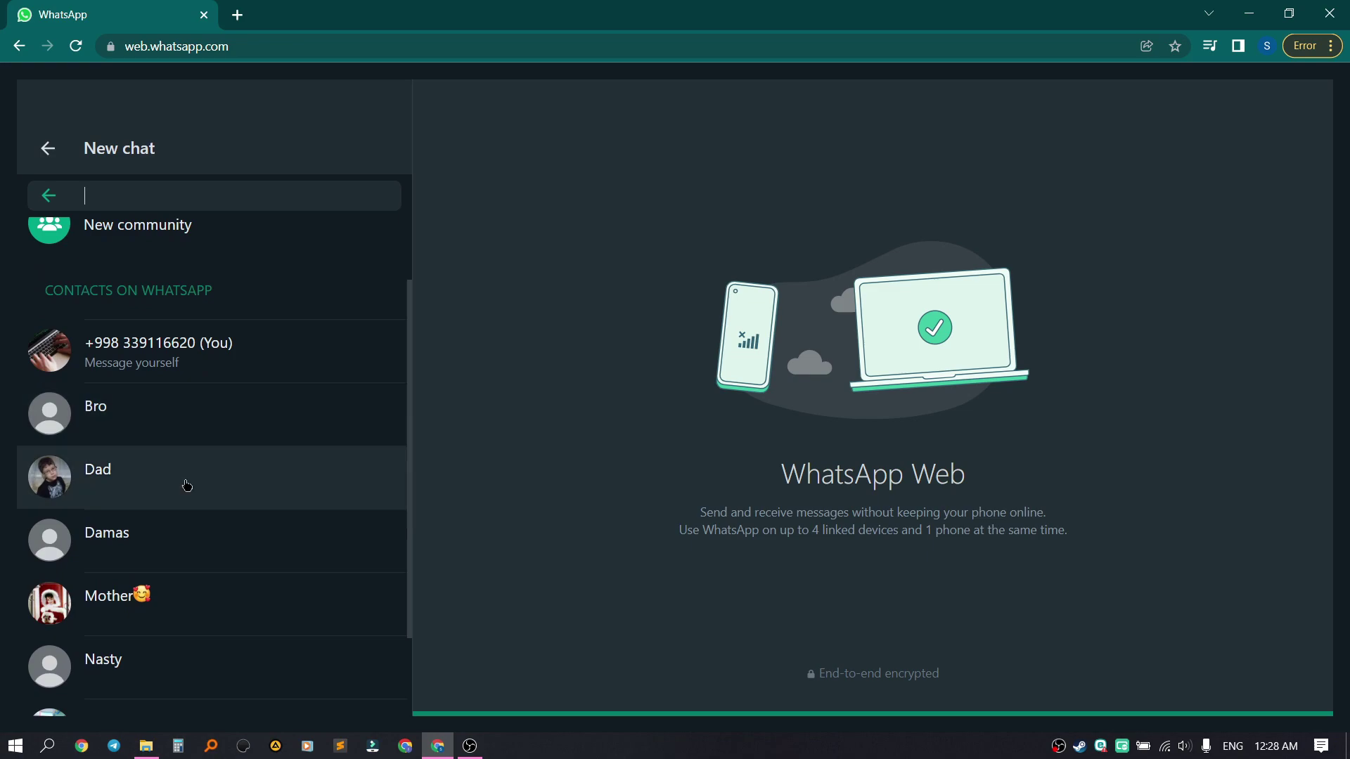
click(107, 476)
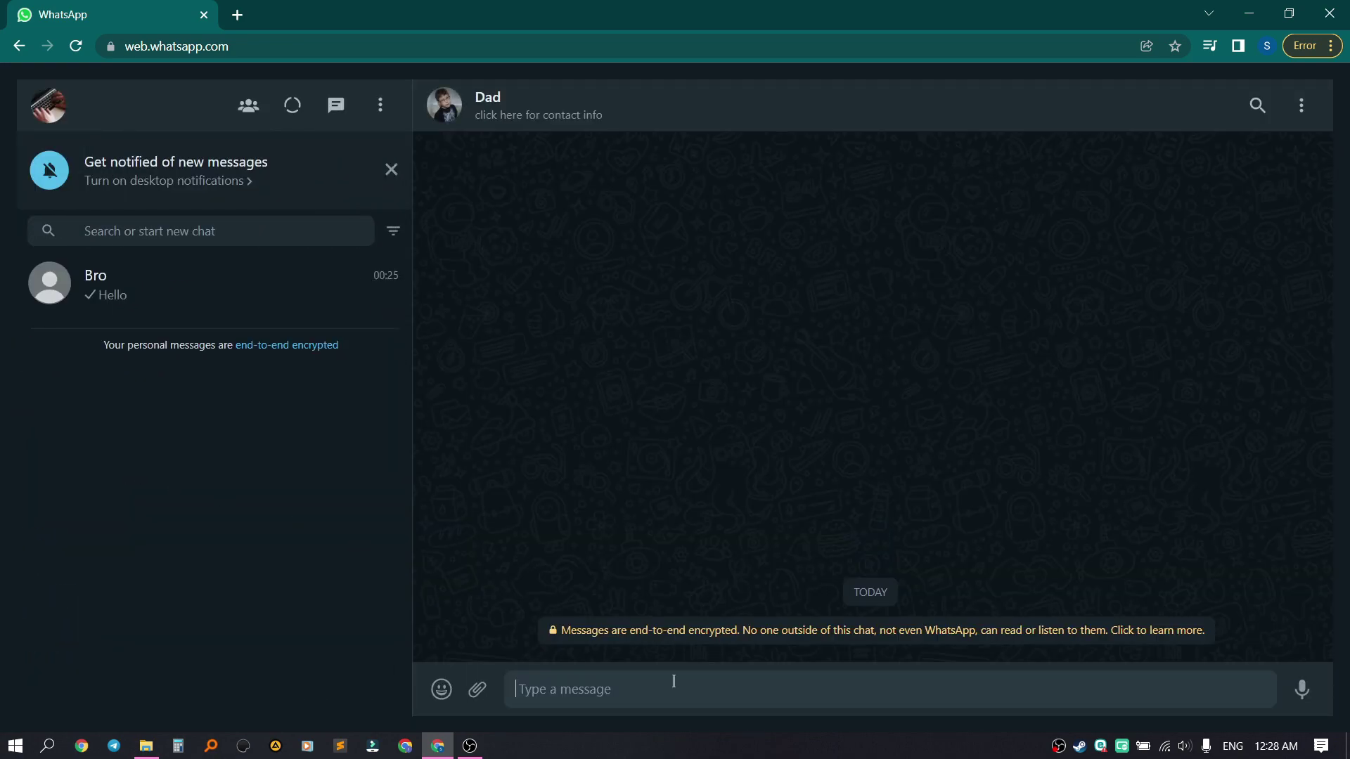
text(H)
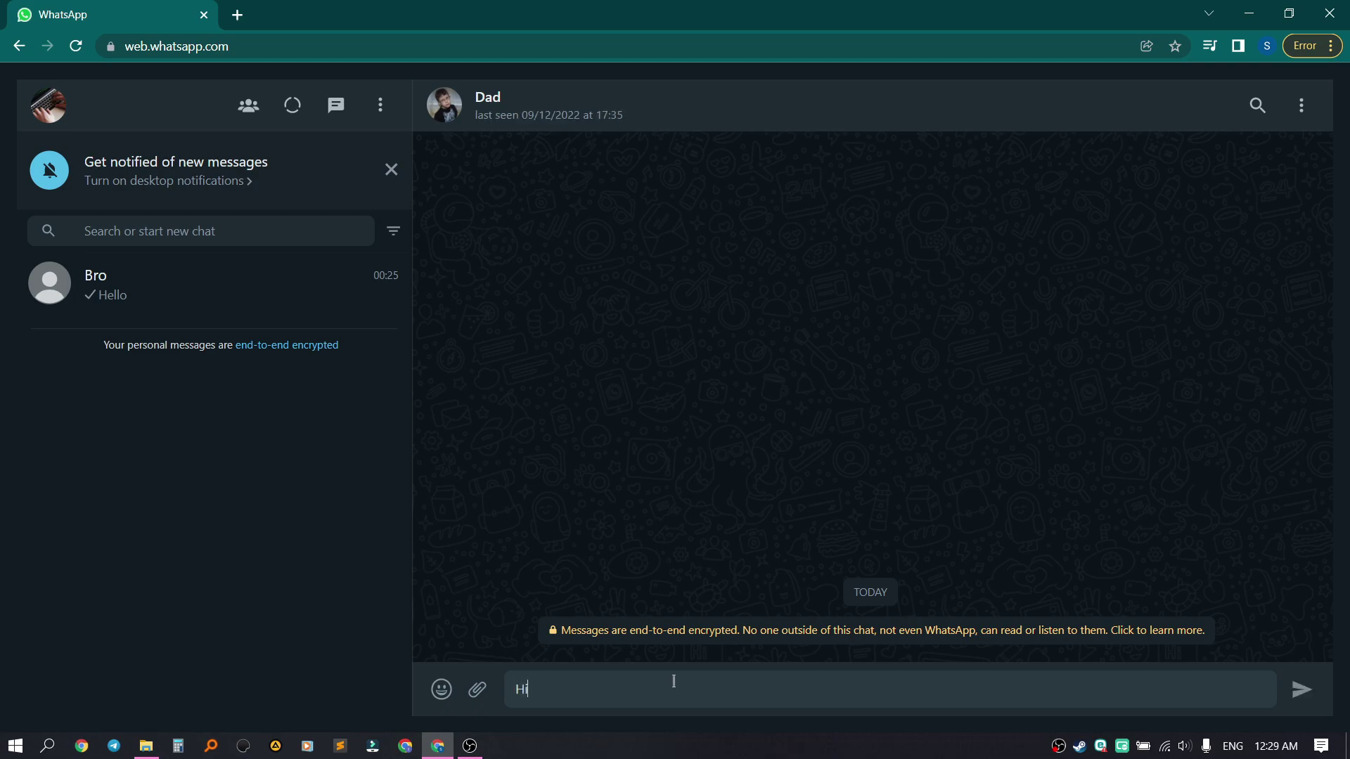
text(i)
key(Return)
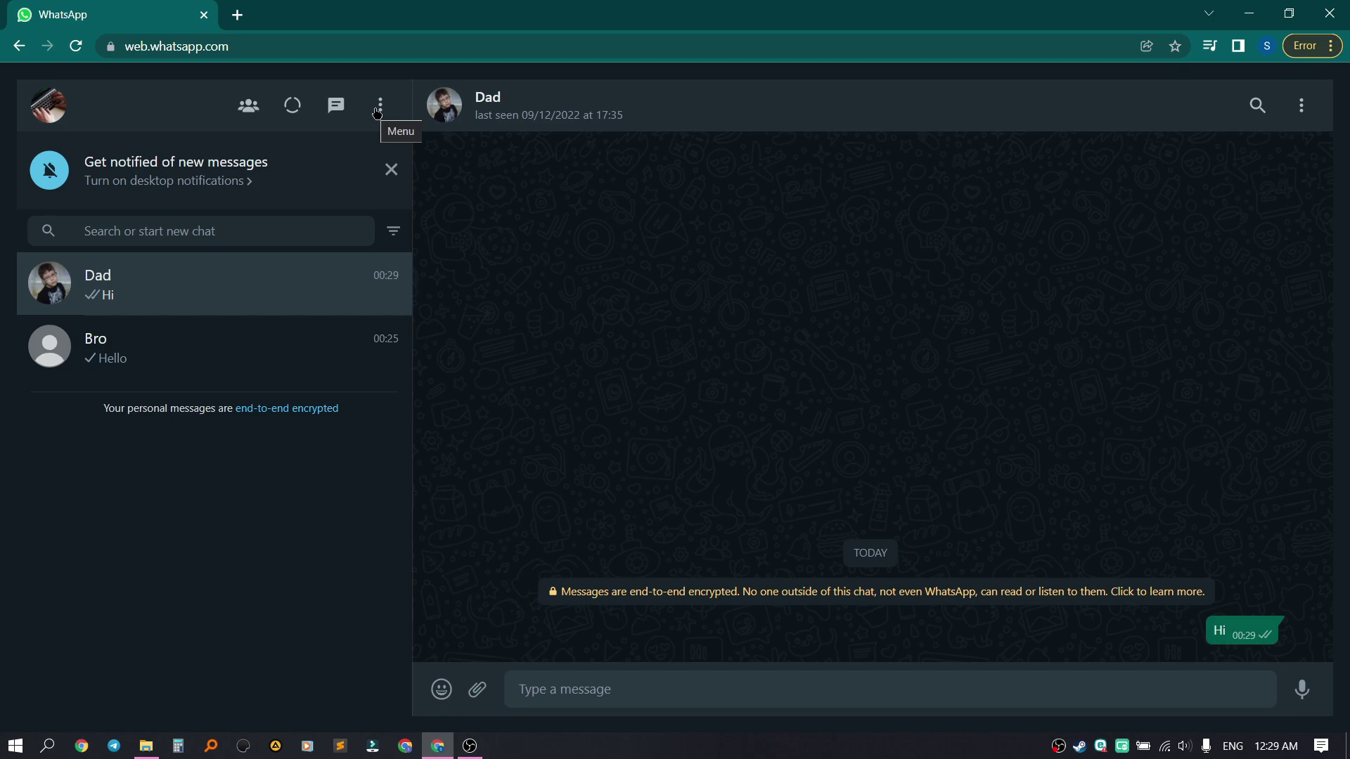
Step: Start a new group with the first three listed contacts as participants and enter "My Group" as its subject
click(378, 111)
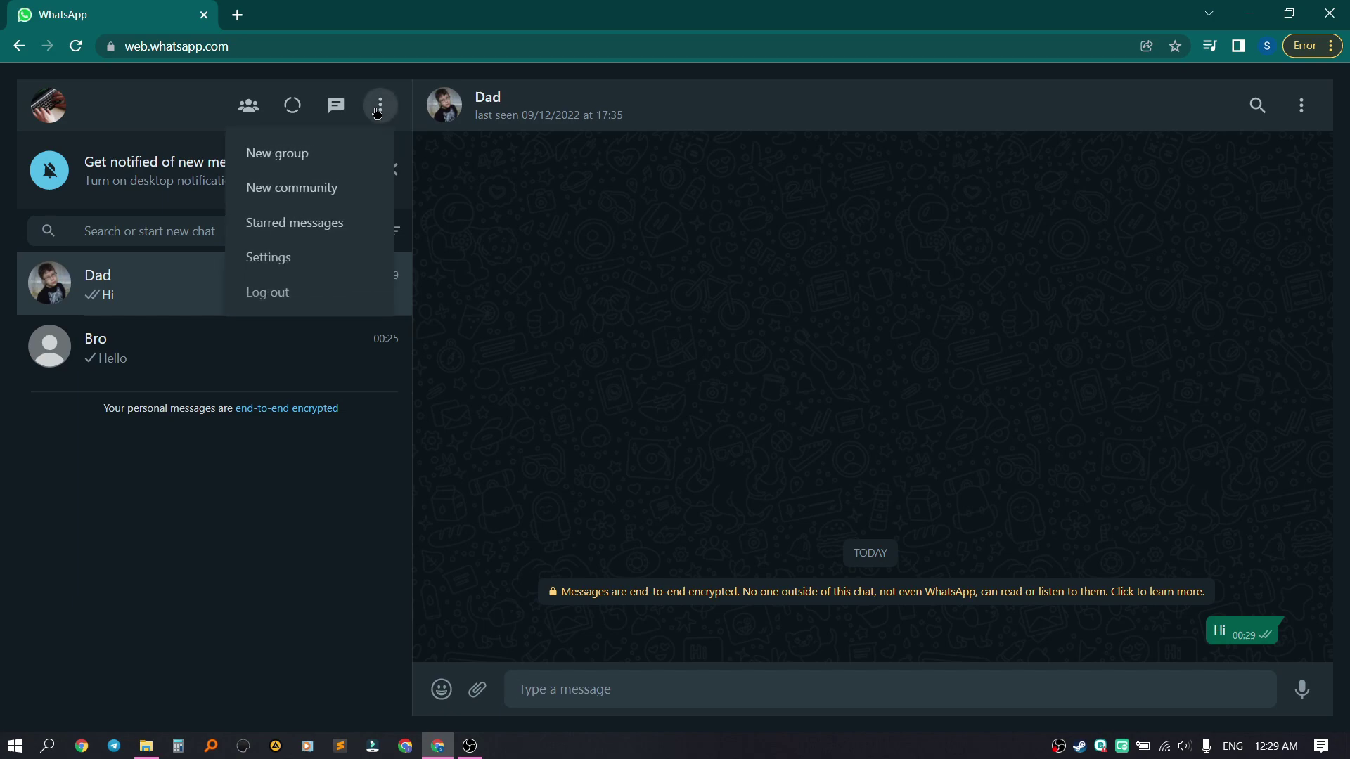
click(343, 153)
click(298, 256)
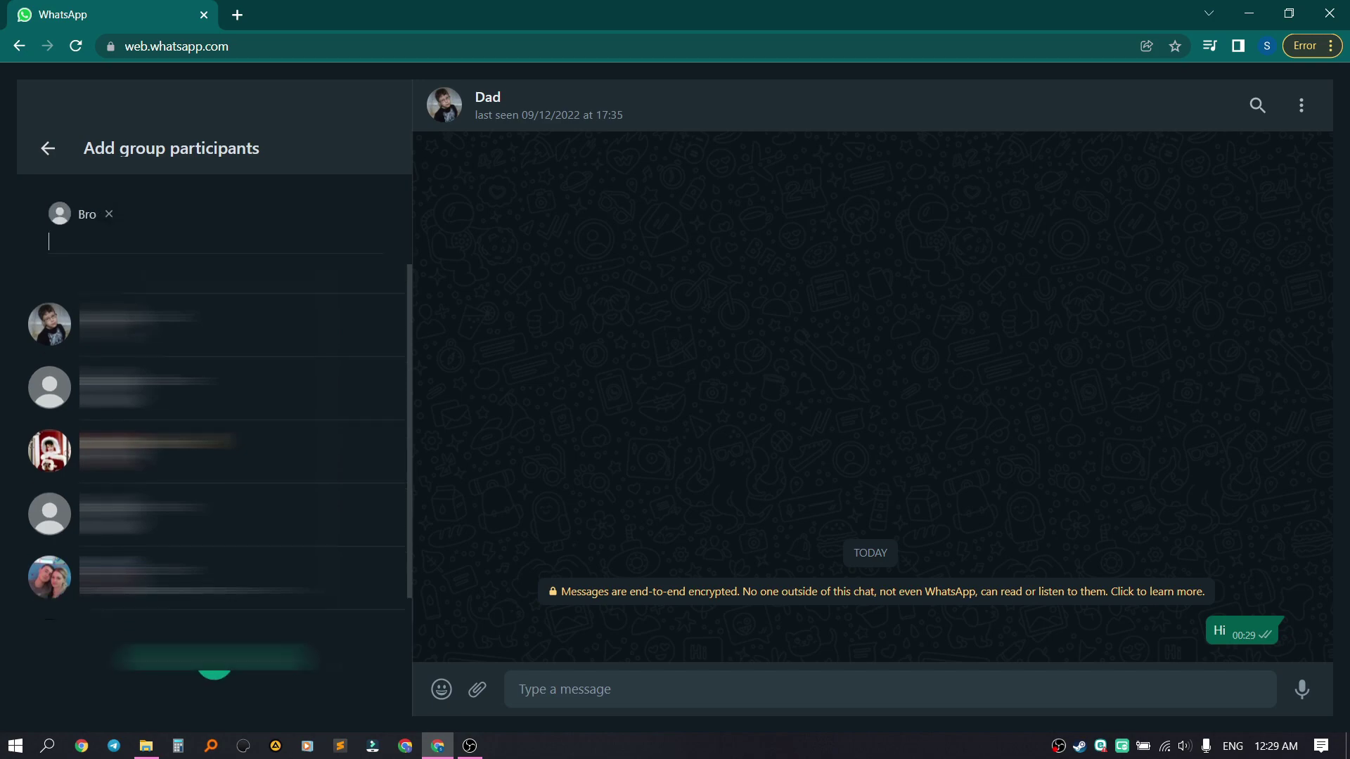
click(211, 296)
click(211, 296)
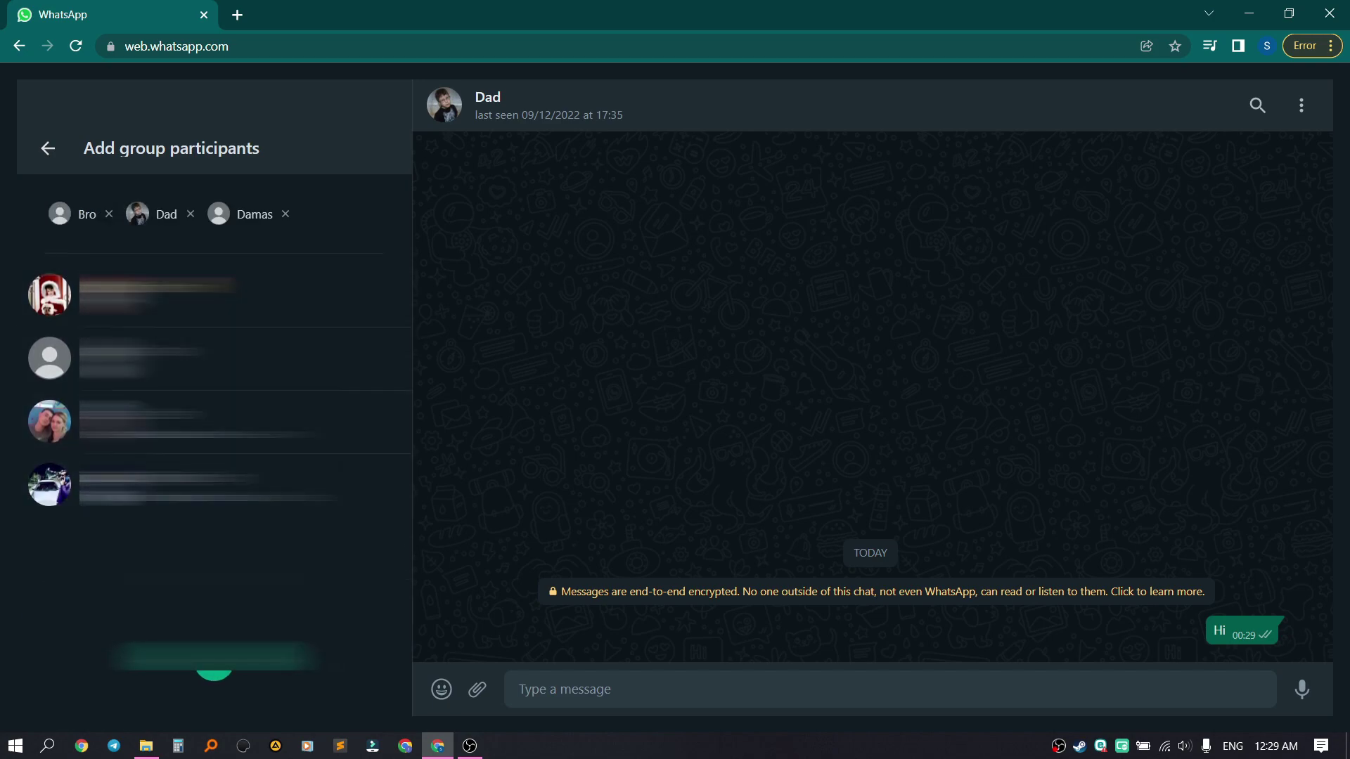
click(214, 664)
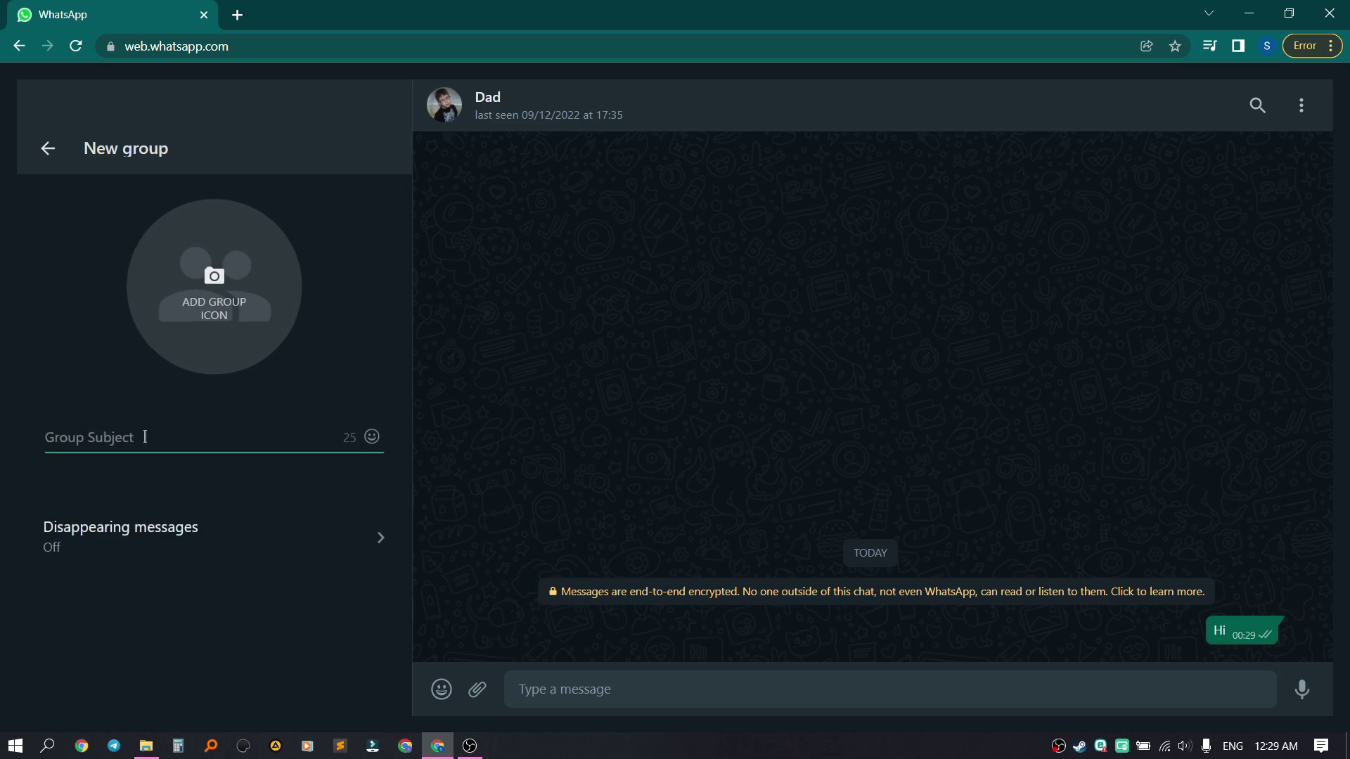
text(My )
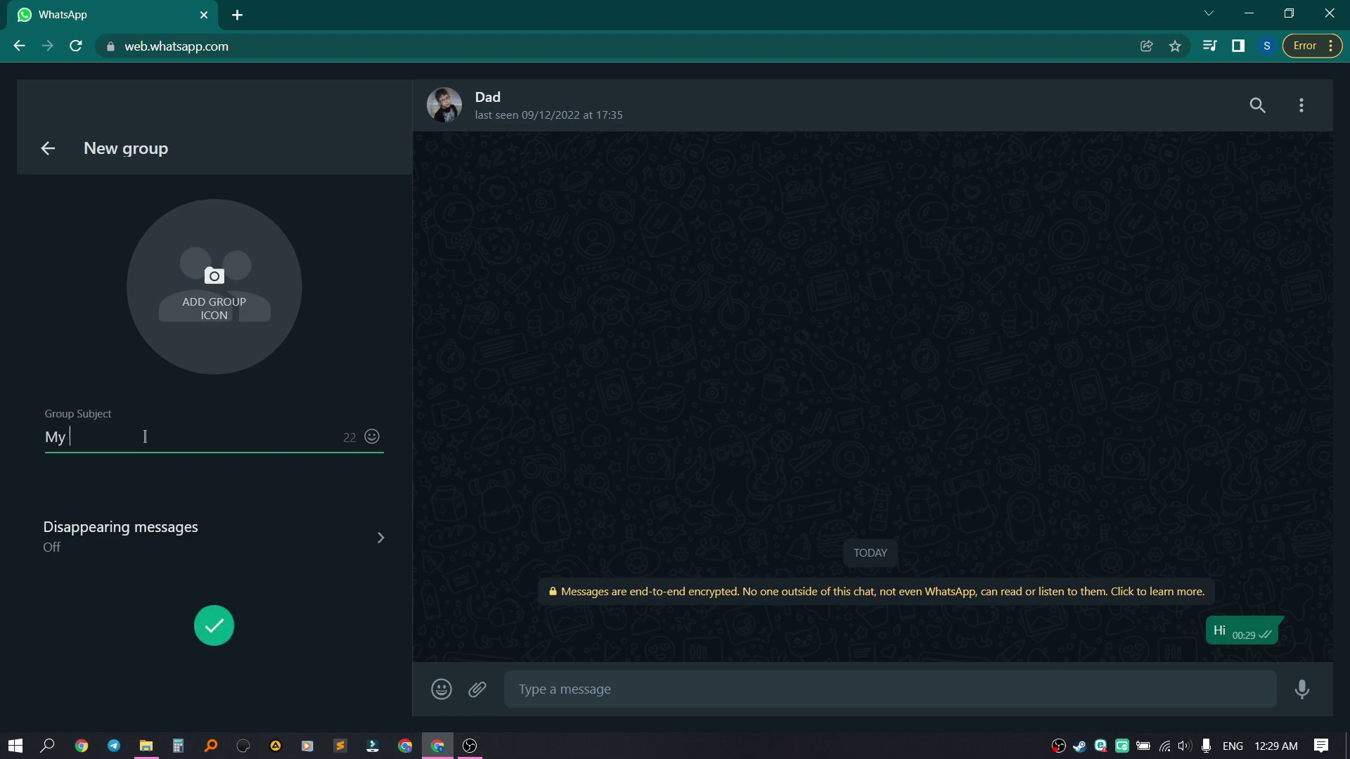
text(Group)
click(214, 303)
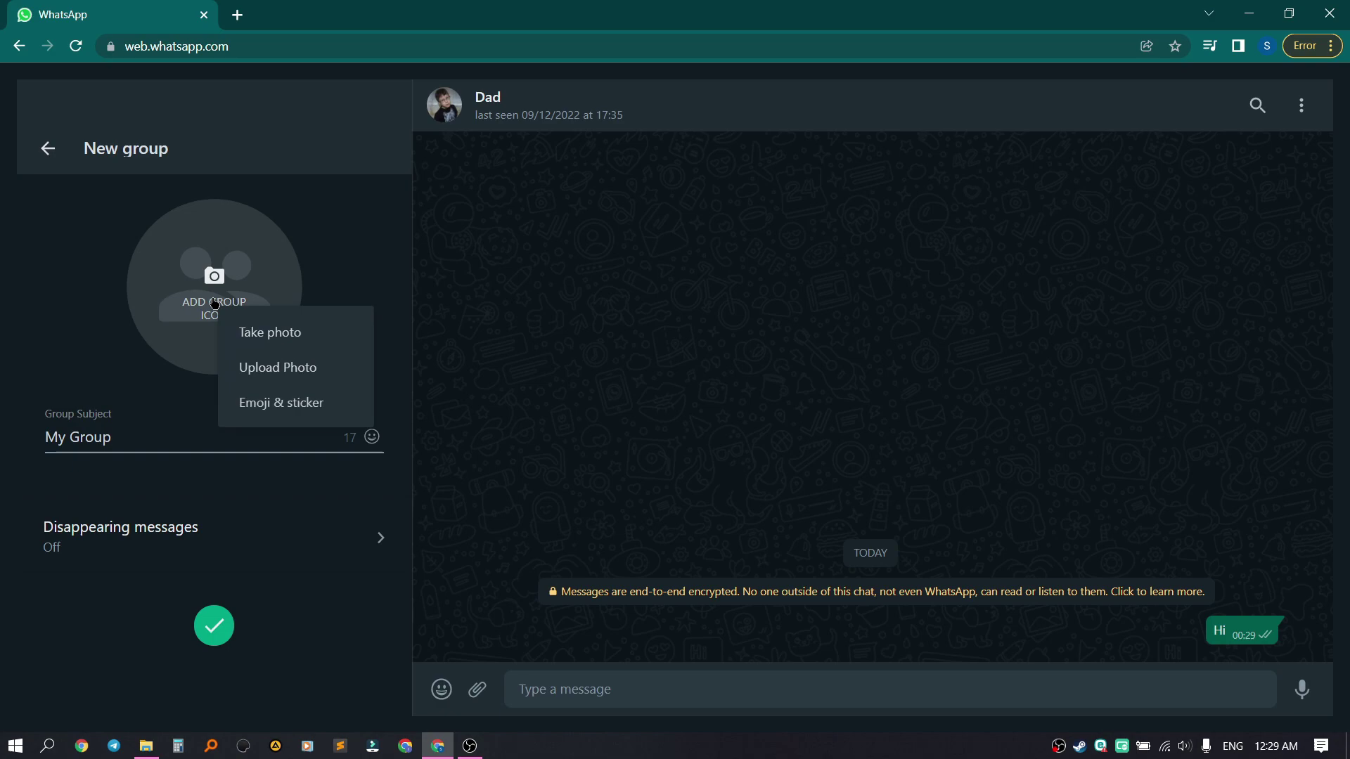
click(309, 377)
scroll(503, 281, down, 5)
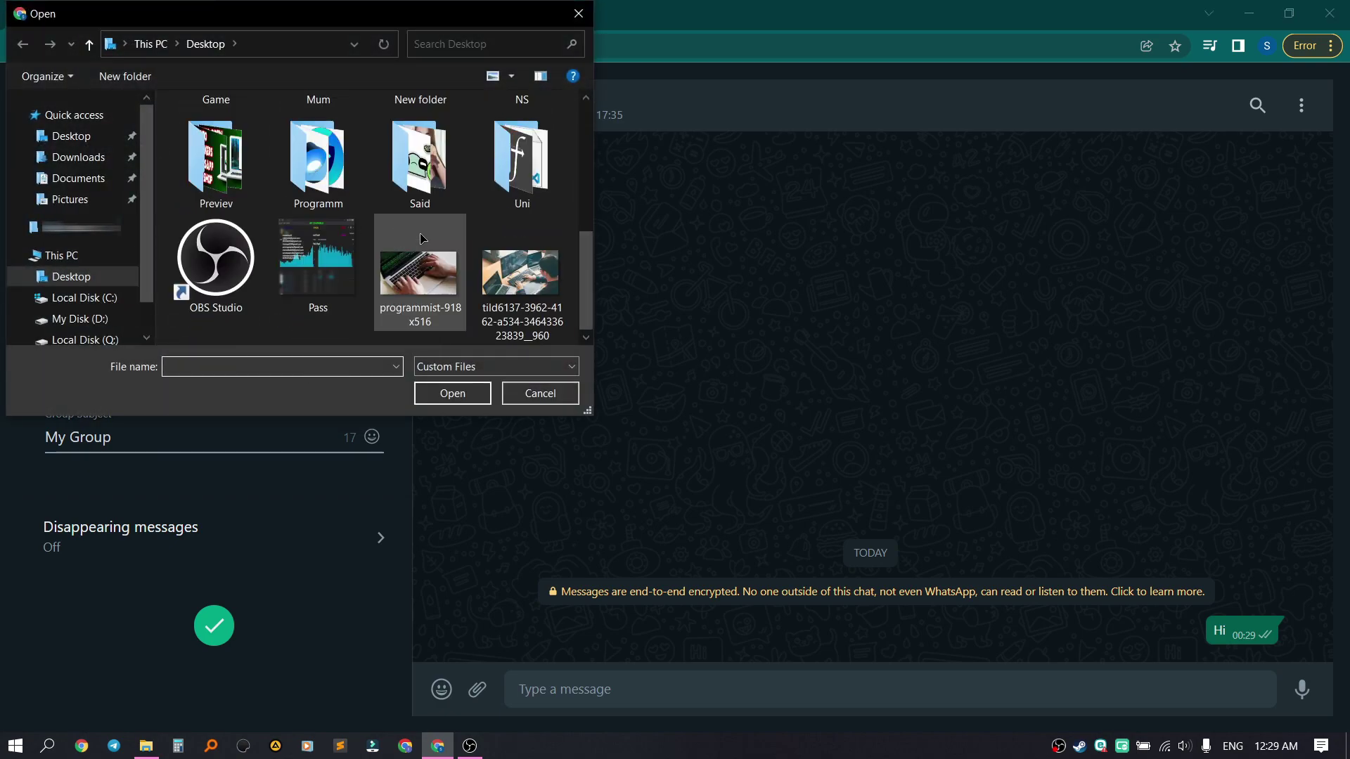
click(503, 282)
click(452, 393)
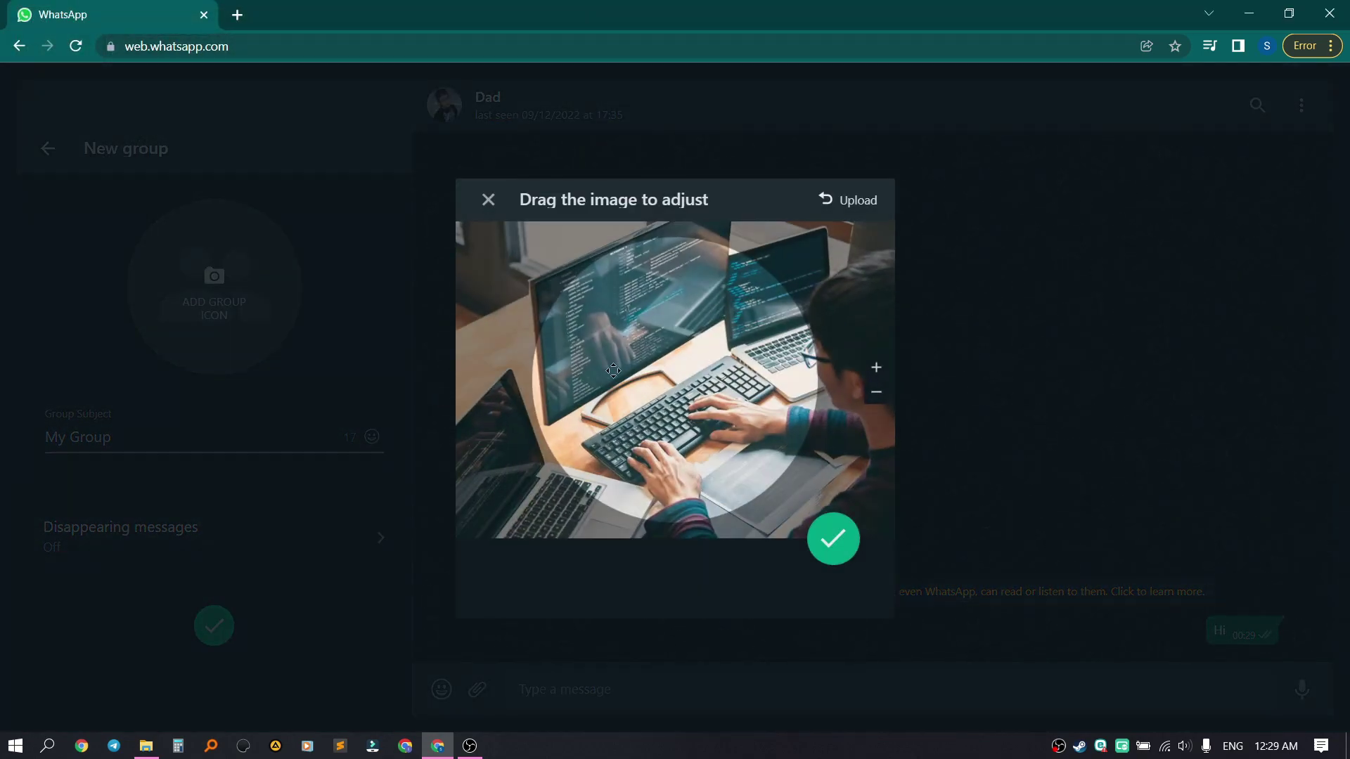
click(877, 392)
click(833, 540)
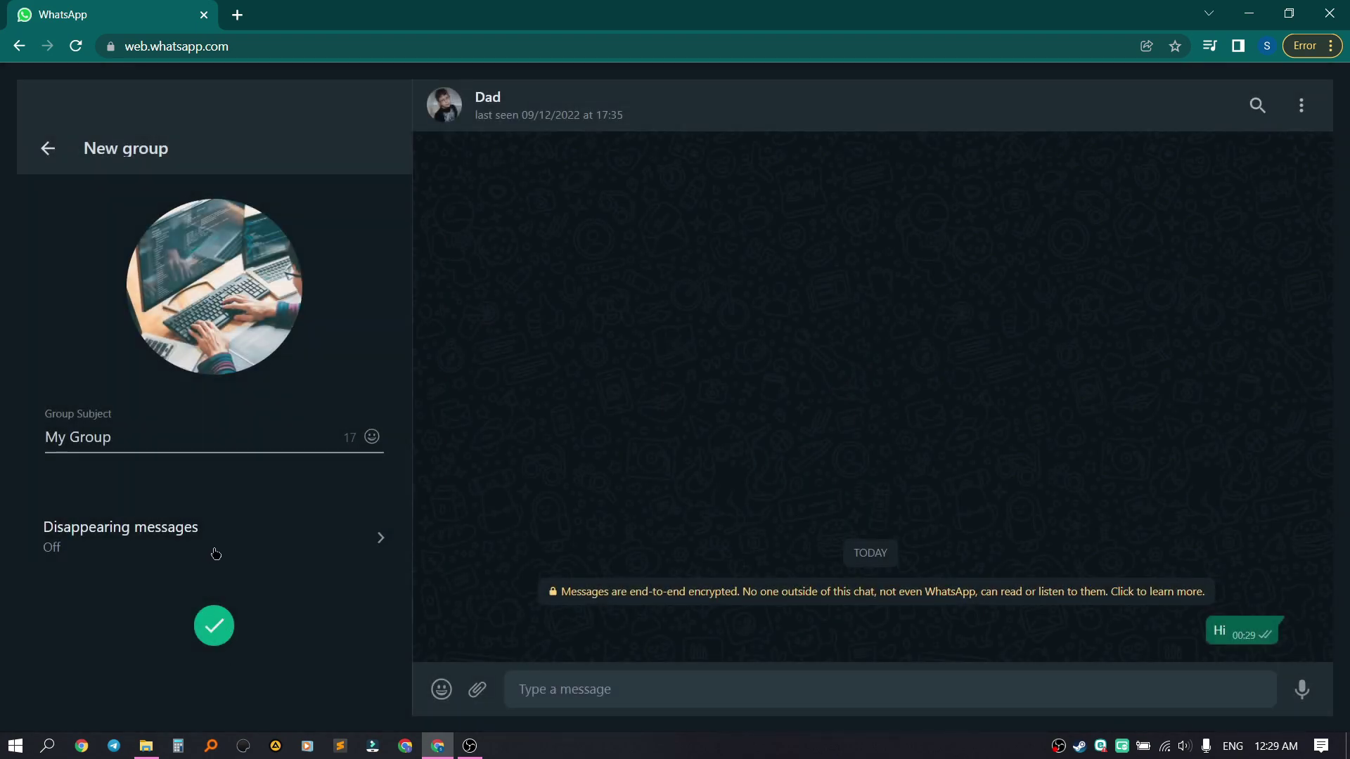
Step: Set the new group's disappearing messages to 24 hours and create the group
click(215, 552)
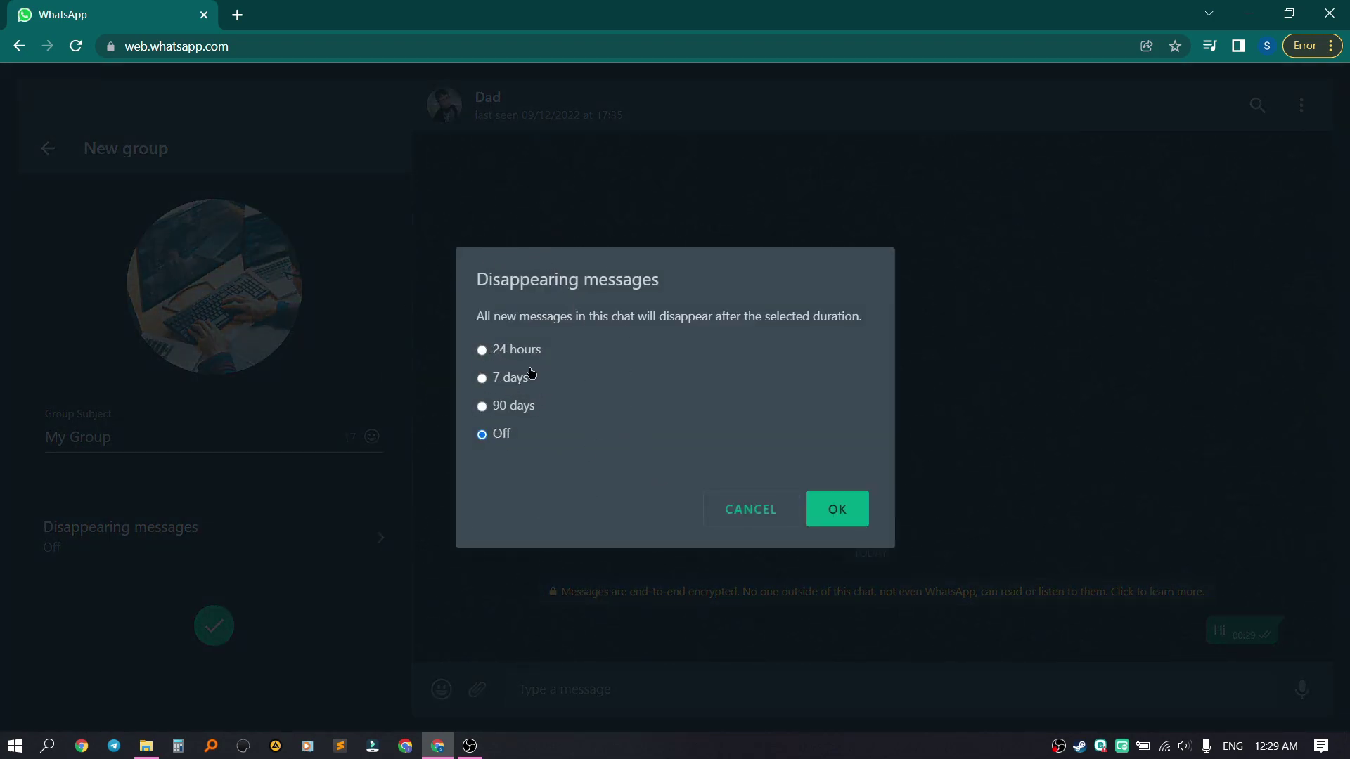
click(483, 350)
click(835, 509)
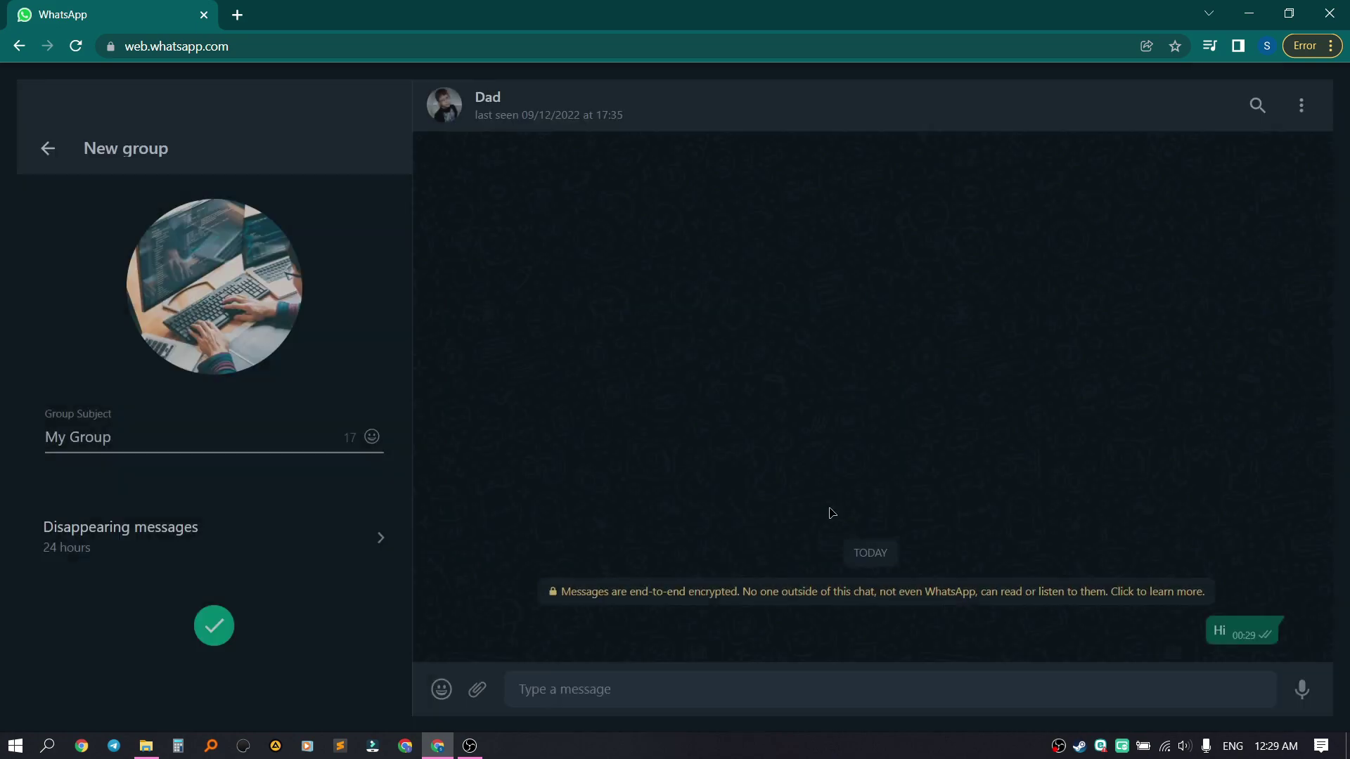
click(224, 635)
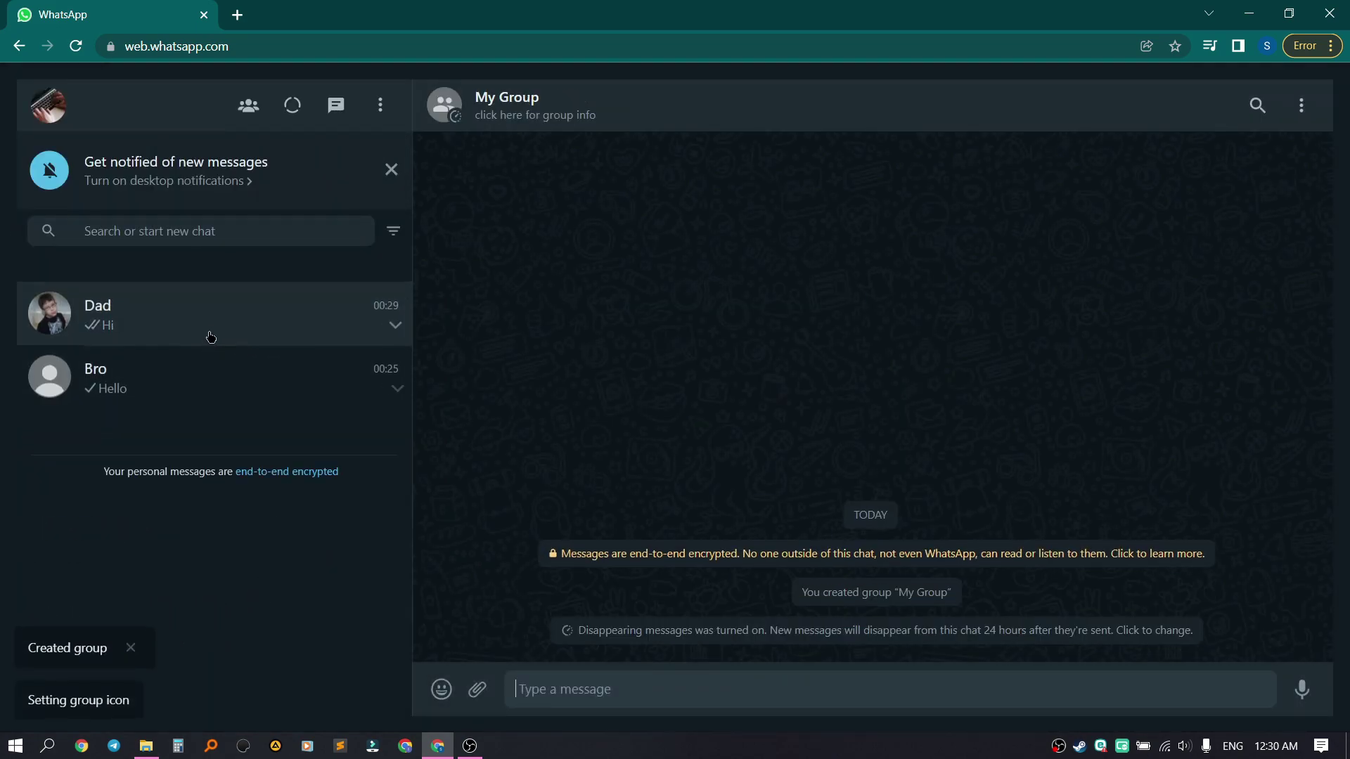
Step: Add the description "My Group 😅" to My Group in its group info and save it
click(499, 106)
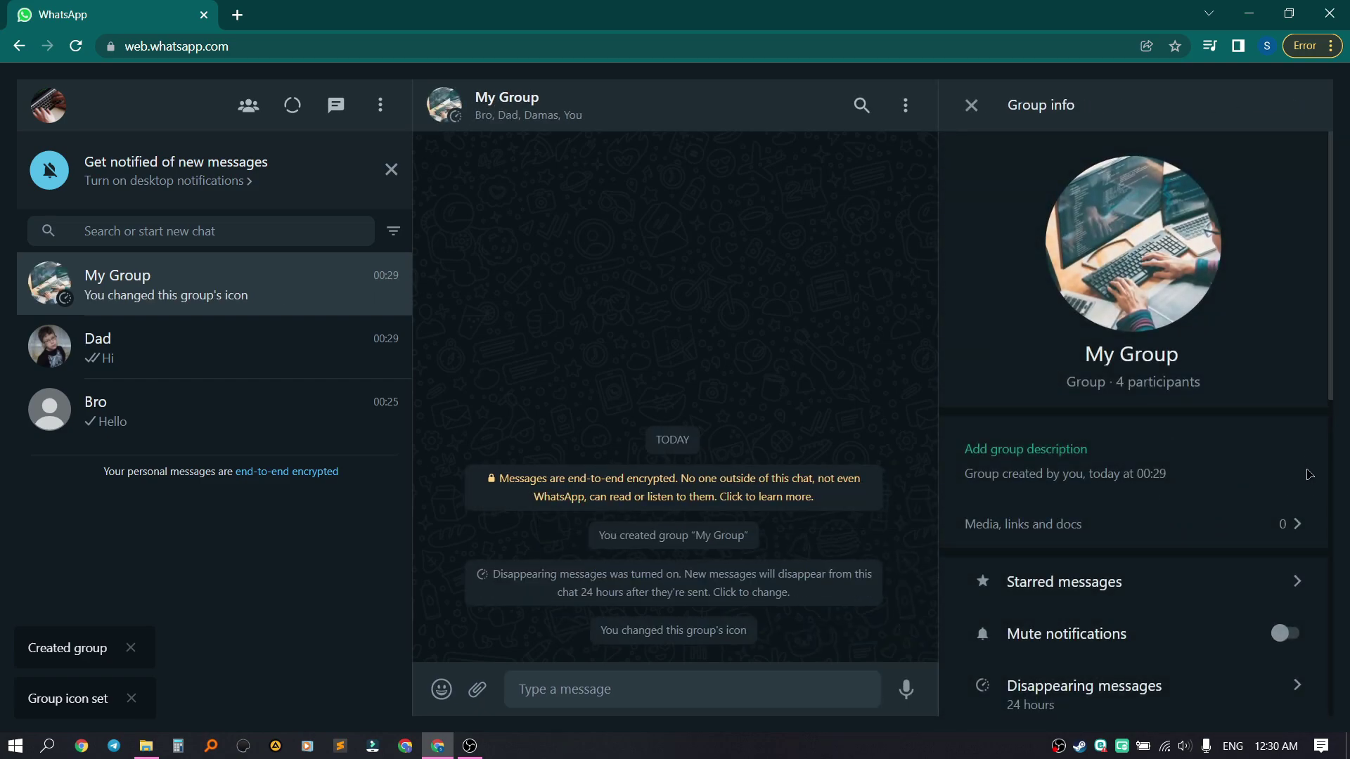
click(1309, 450)
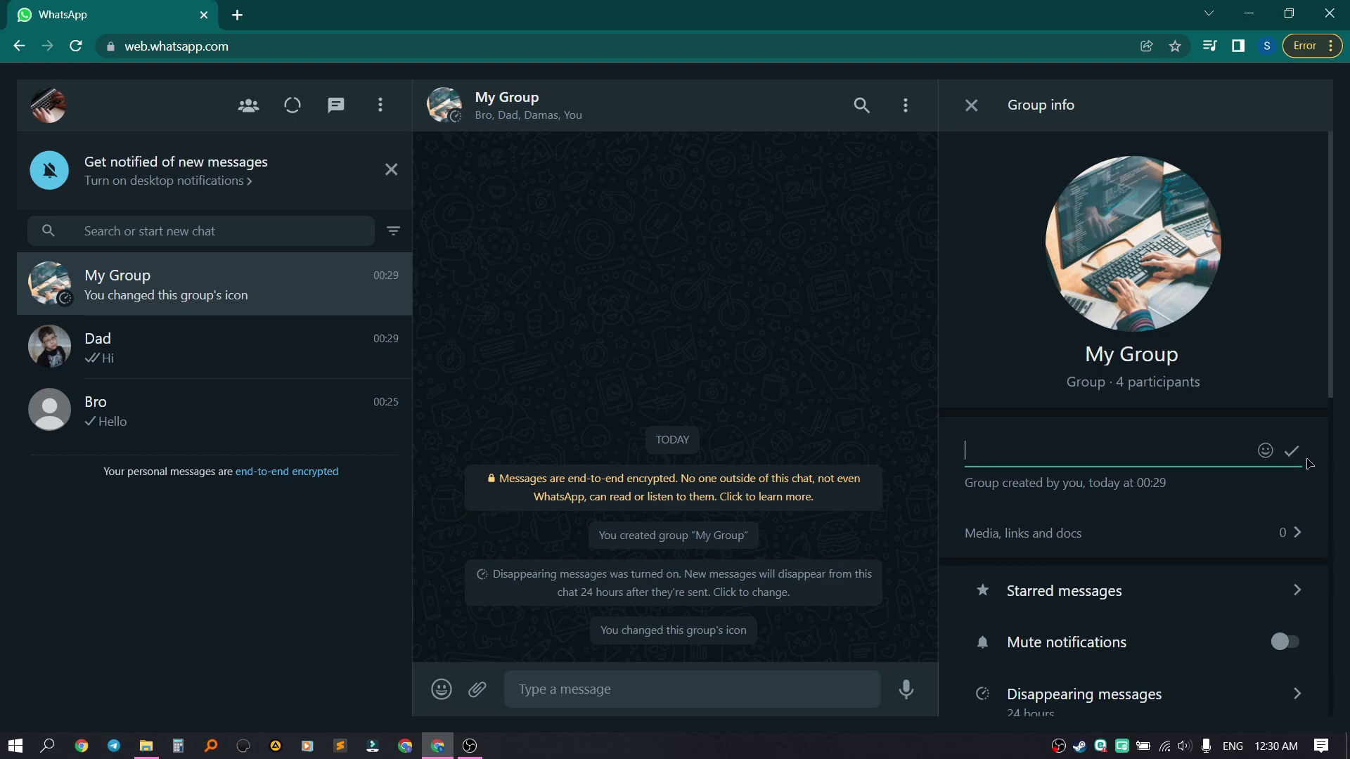
text(My Group)
click(1265, 451)
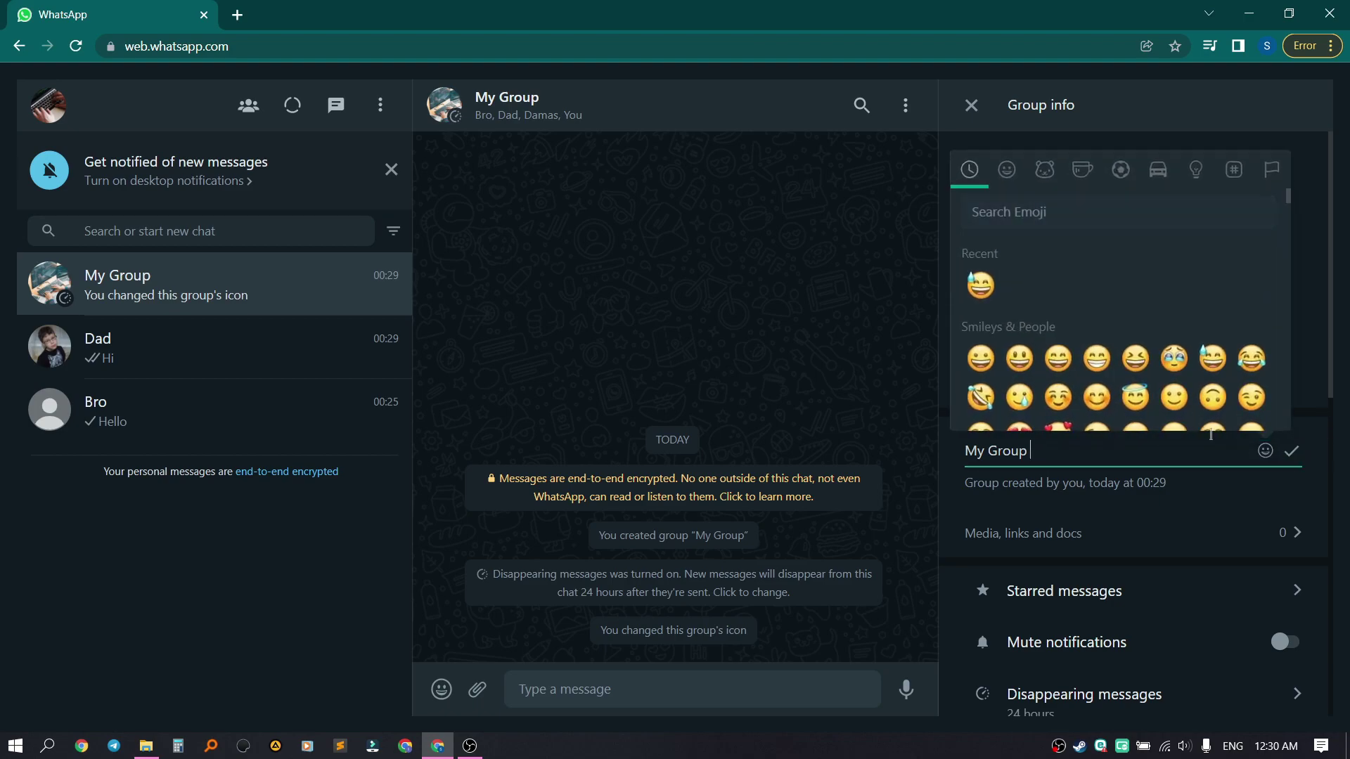
click(982, 294)
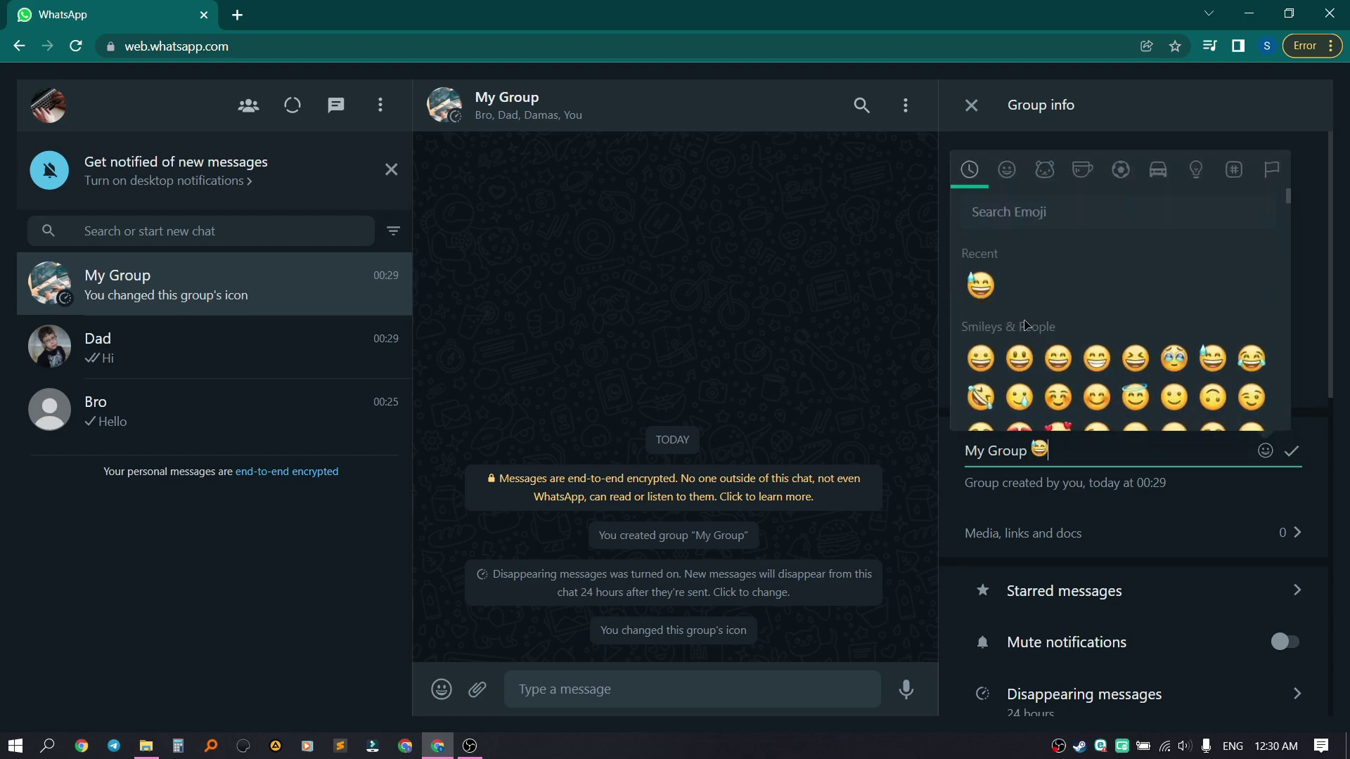
click(1293, 452)
Step: Review My Group's options and participant list in the group info, then close the info
scroll(1175, 563, down, 4)
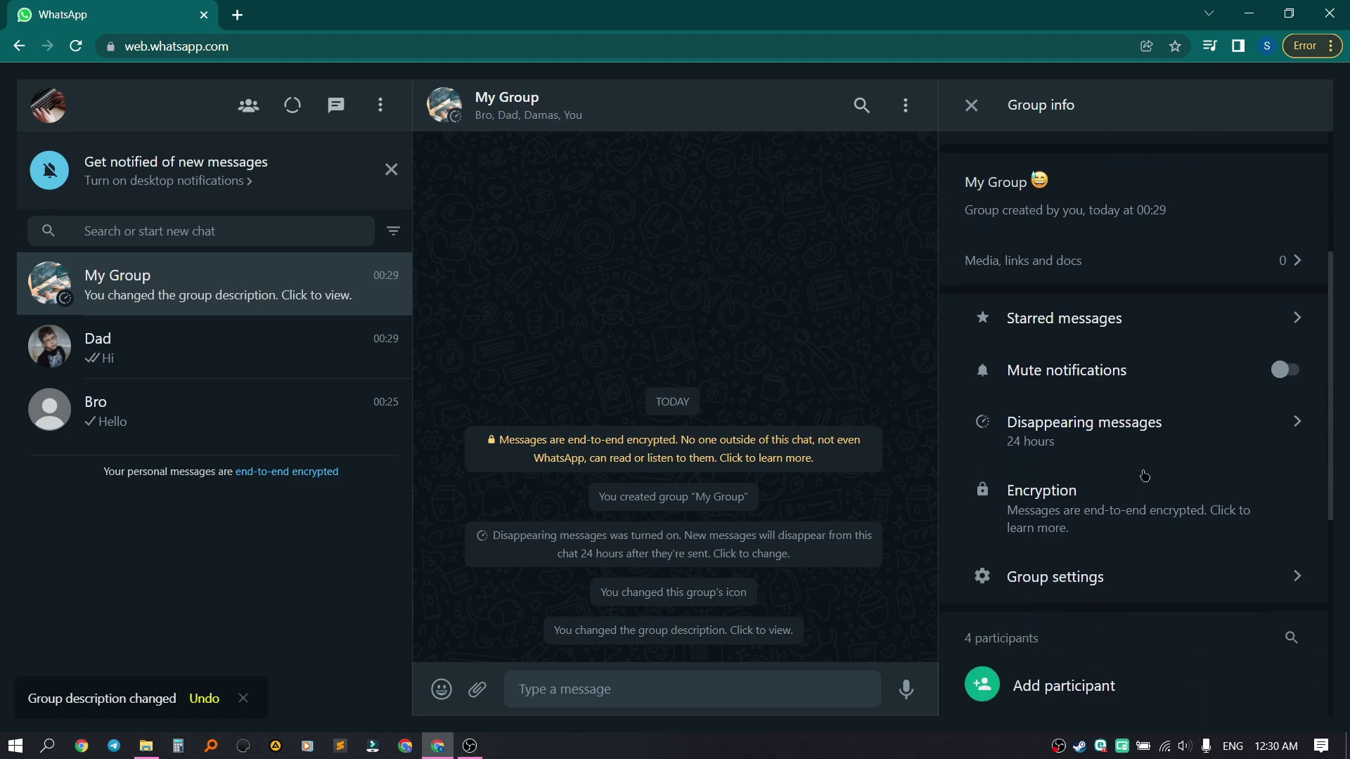
scroll(1144, 477, down, 5)
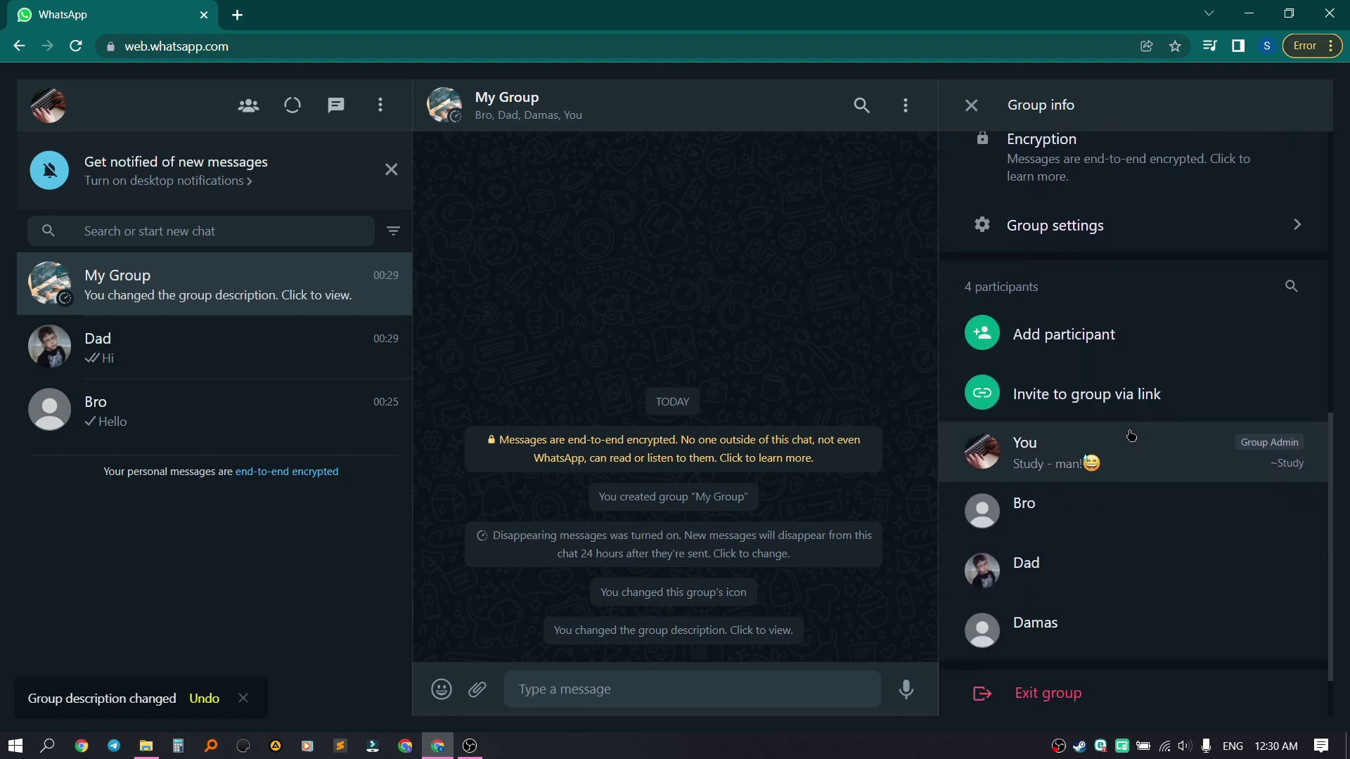
scroll(1131, 436, up, 9)
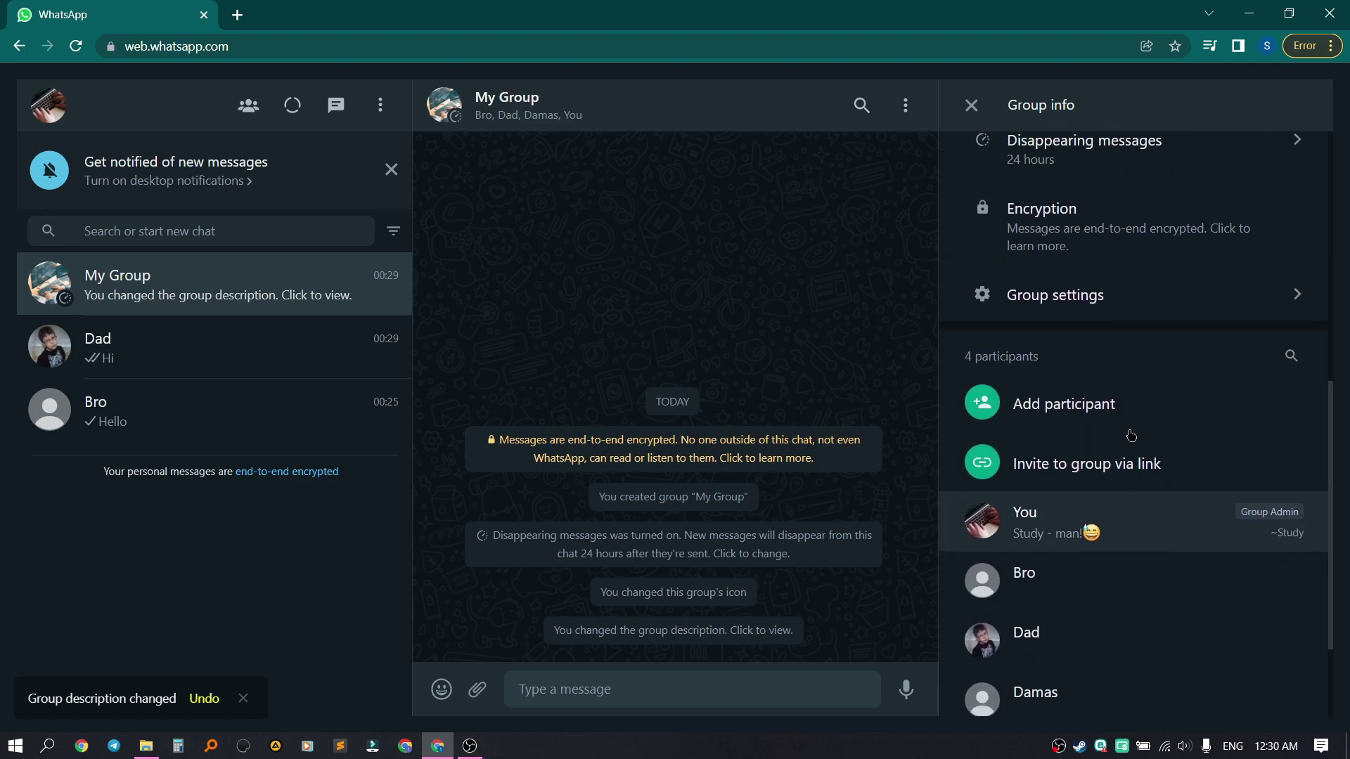
click(971, 107)
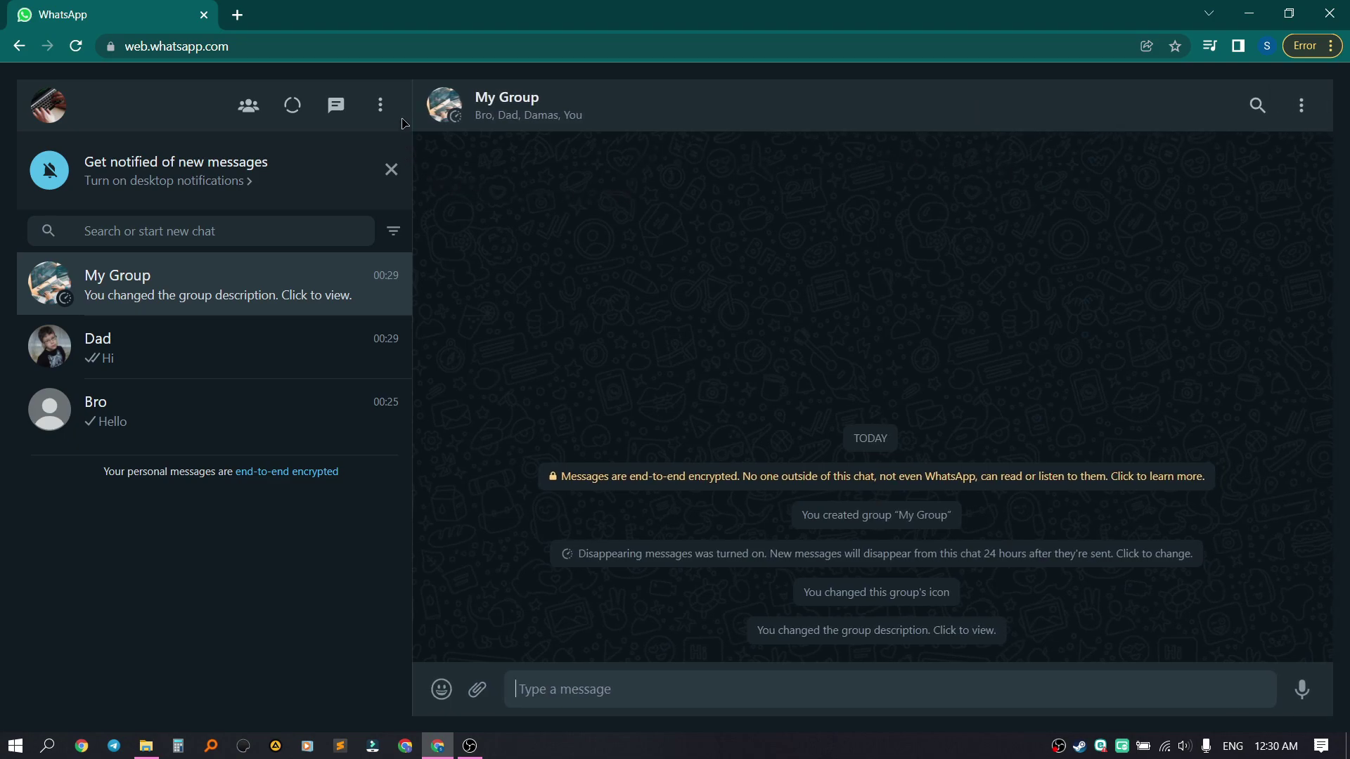
Step: View the WhatsApp settings categories and return to the chat list
click(381, 107)
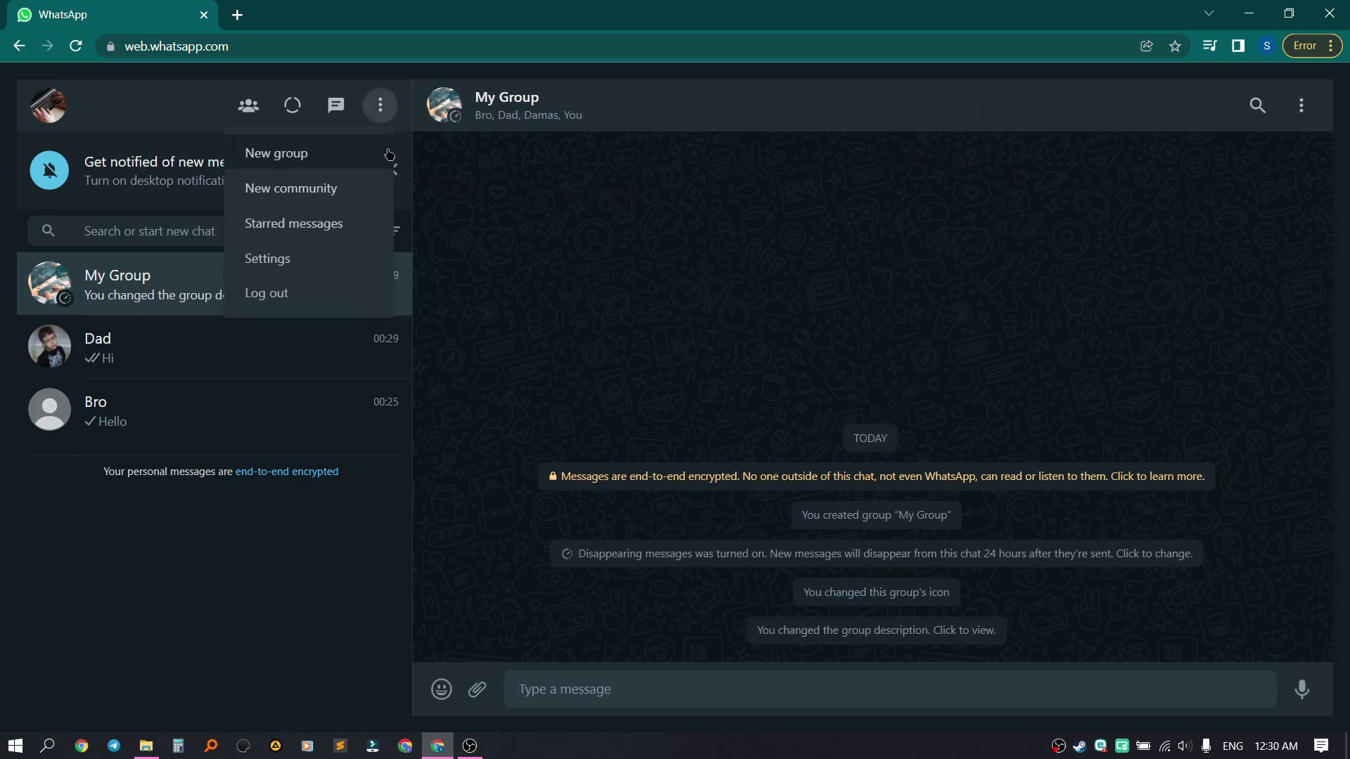
click(349, 254)
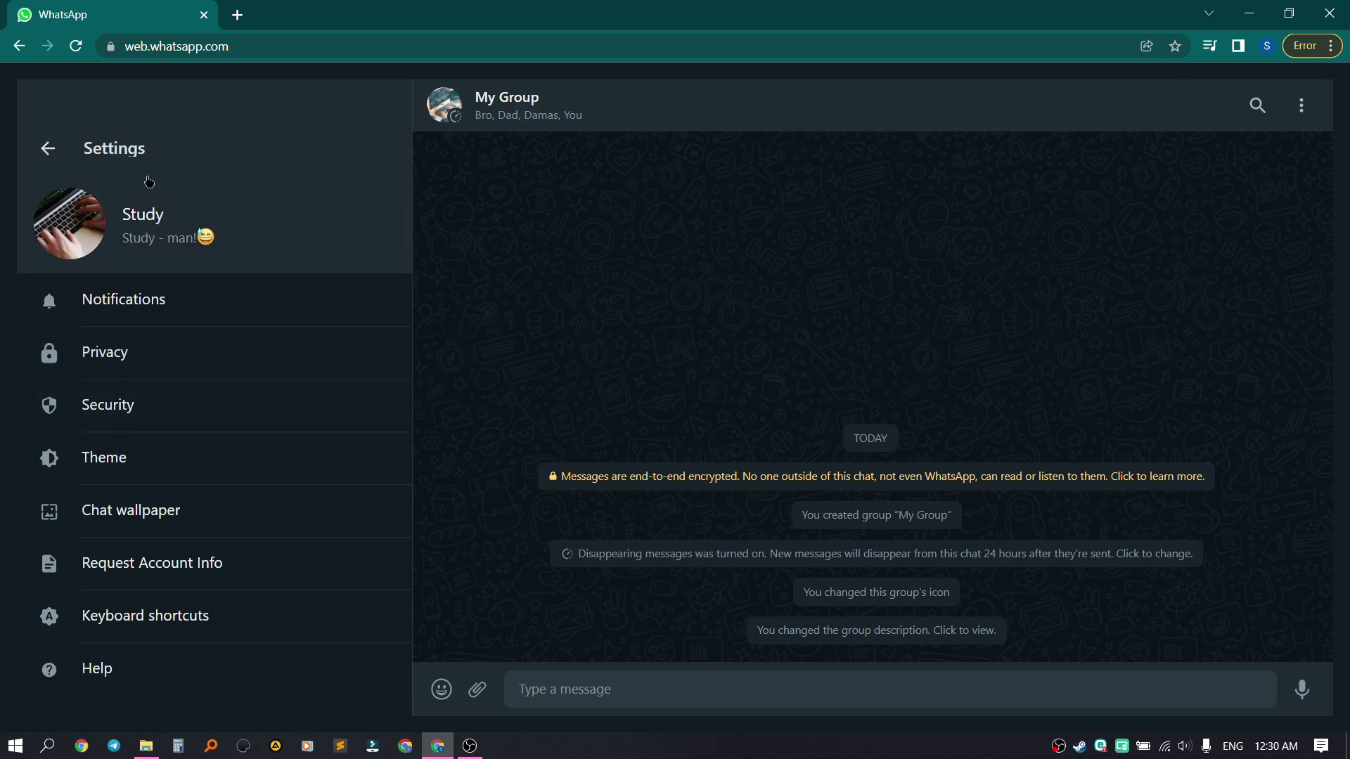
key(Escape)
Step: Log out of WhatsApp Web, confirming the logout, and minimize the browser window
click(383, 106)
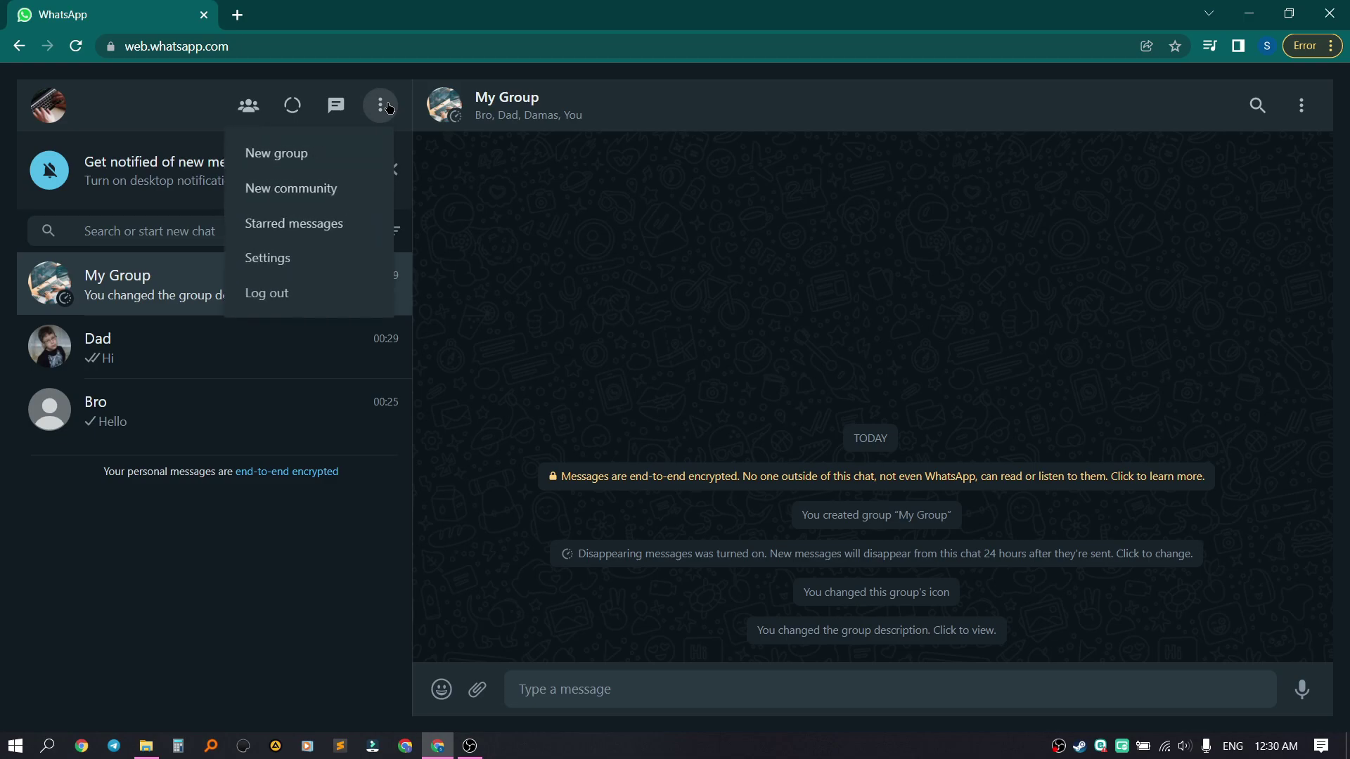
click(311, 291)
click(820, 456)
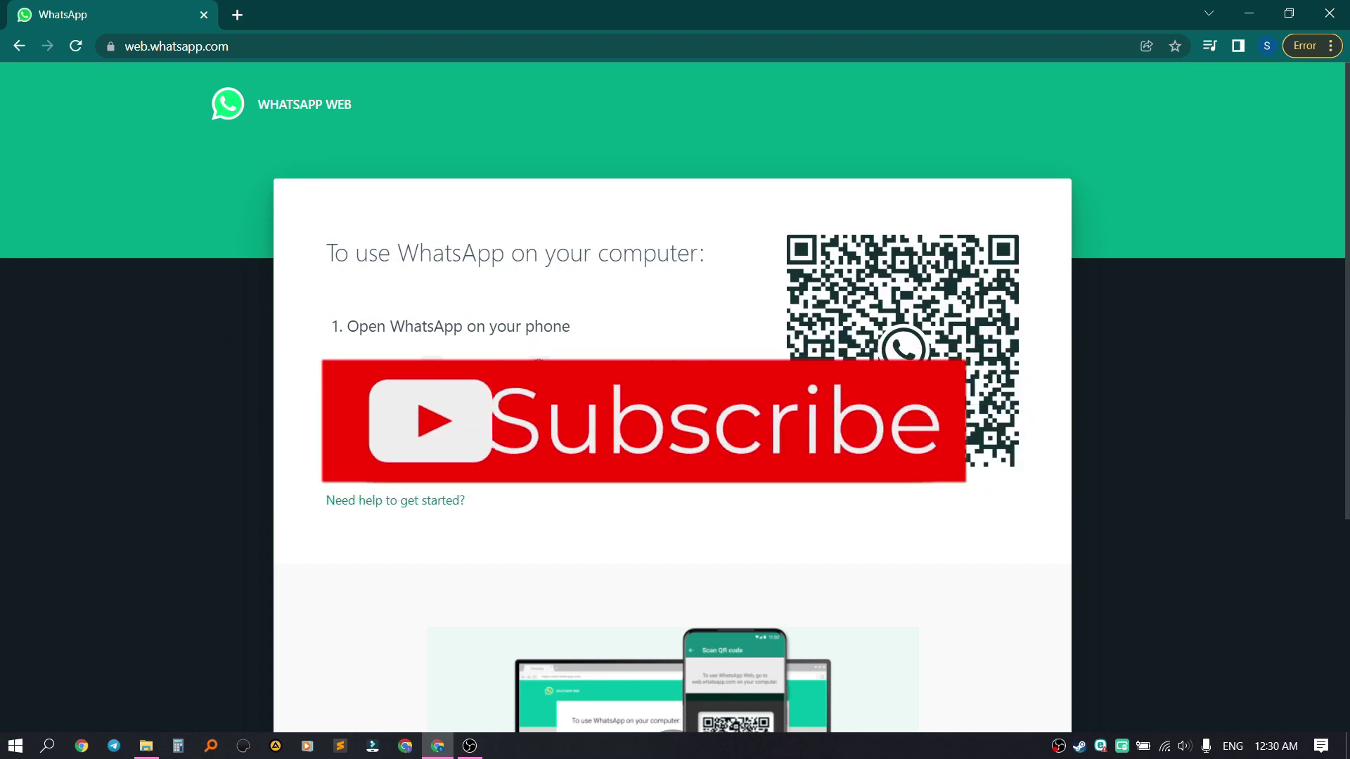
click(1249, 13)
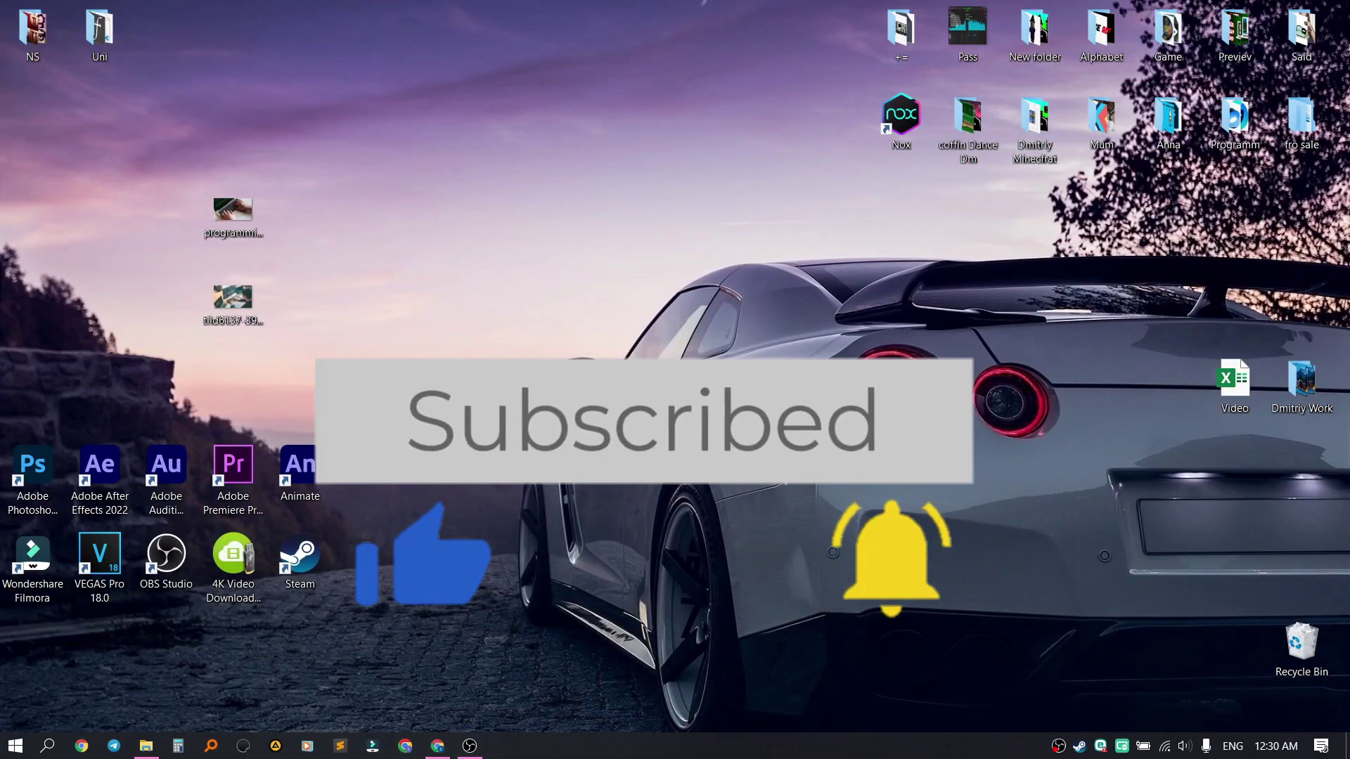